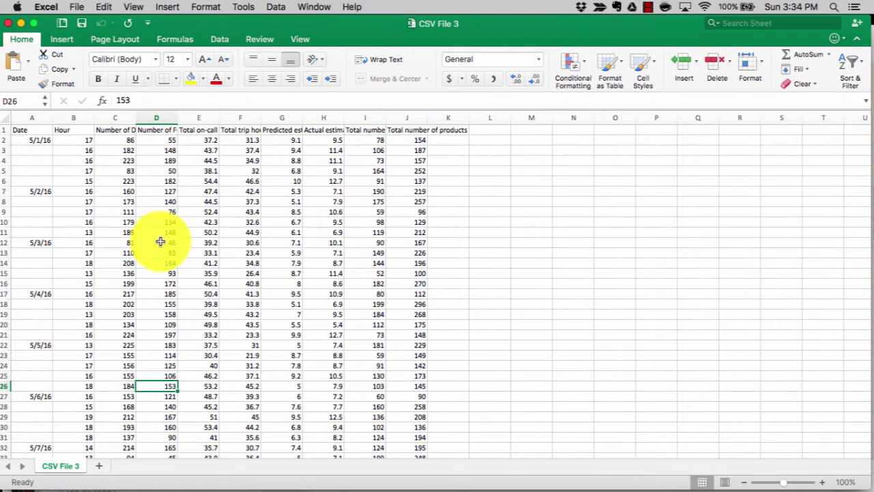
Step: Start saving the file under a new format, choosing Excel Workbook (.xlsx) instead of comma-separated values
click(75, 7)
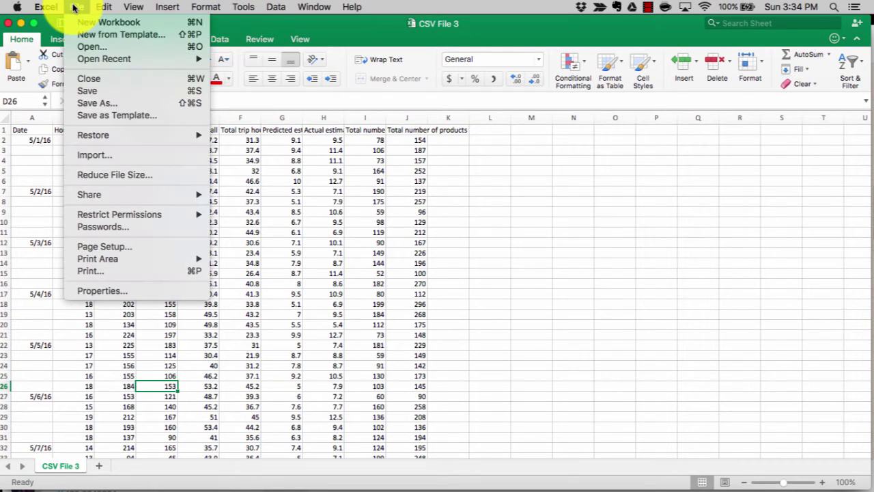
click(39, 246)
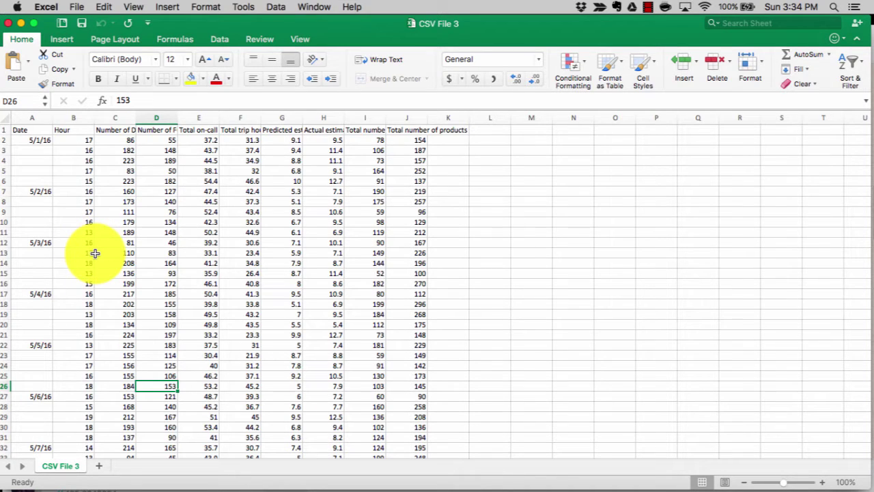
click(75, 7)
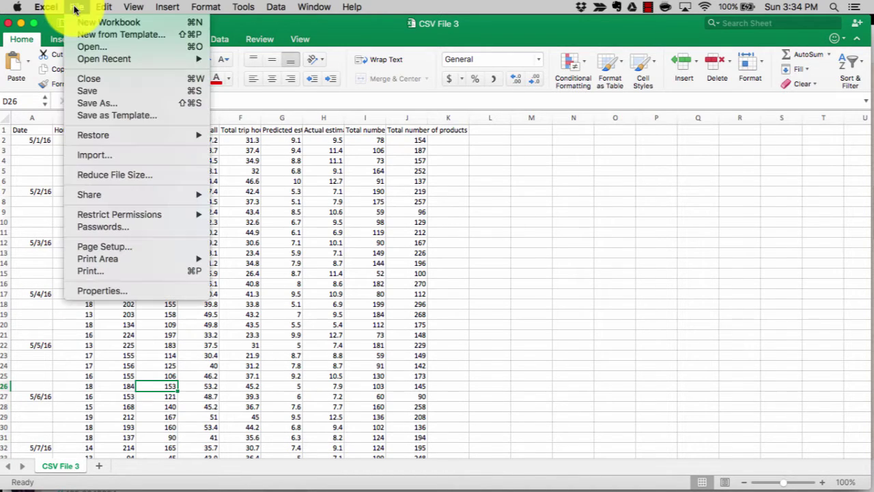
click(92, 103)
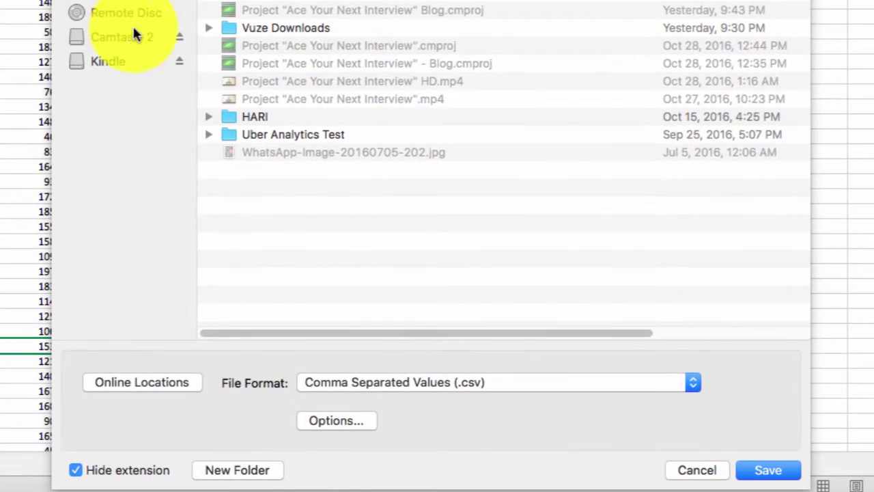
click(363, 380)
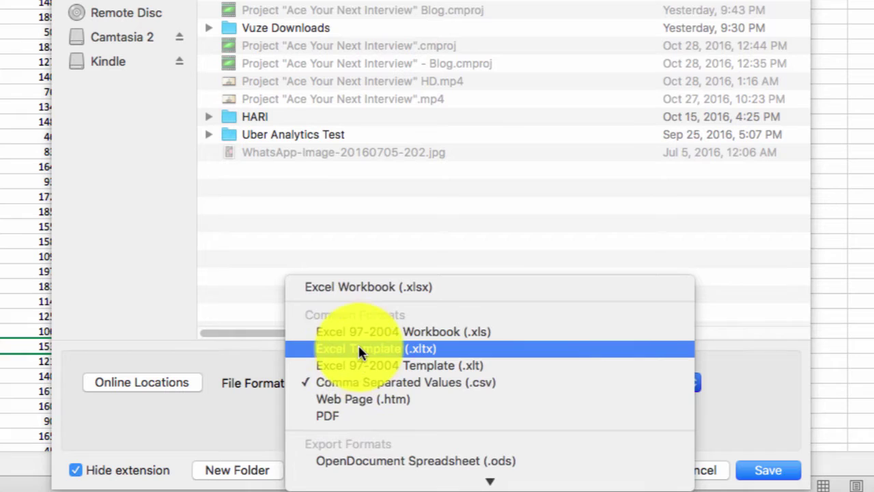
click(279, 304)
click(309, 377)
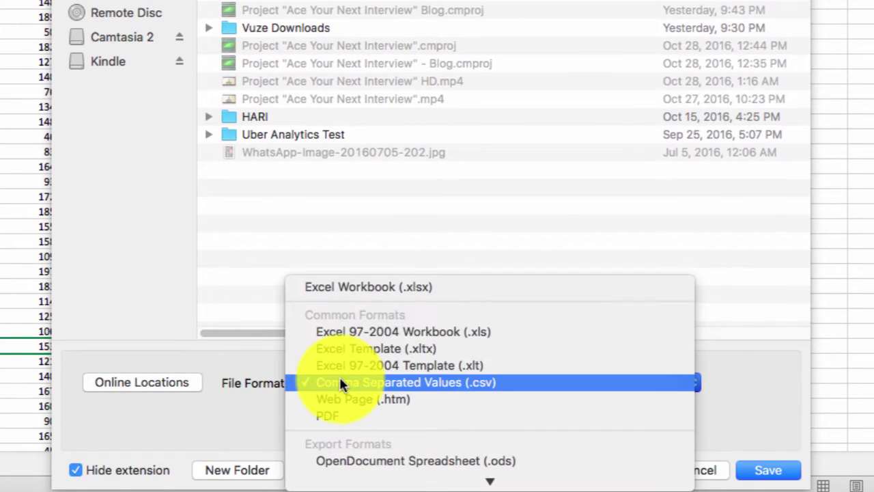
click(360, 288)
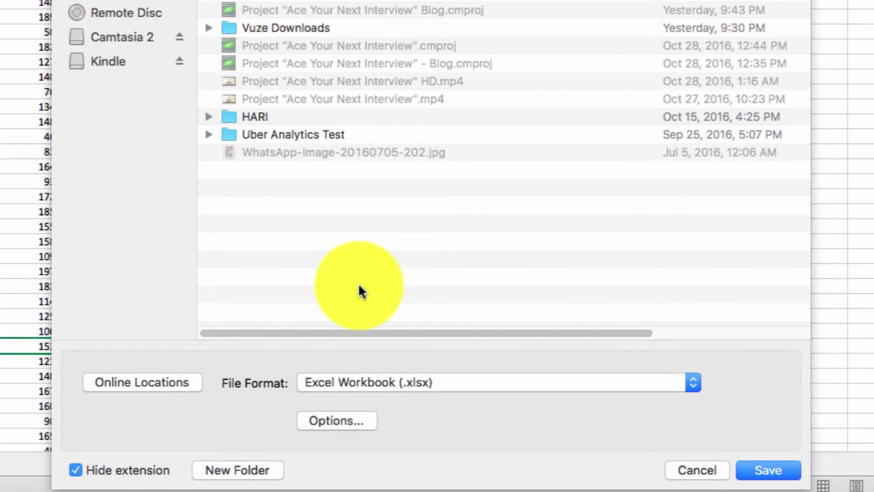
Step: Choose the recent Marketing folder as the destination and save the workbook there
click(395, 2)
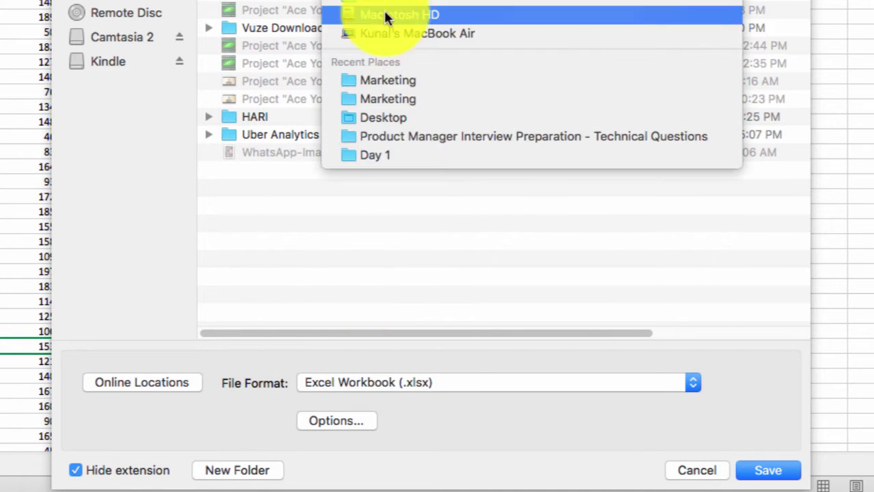
click(388, 99)
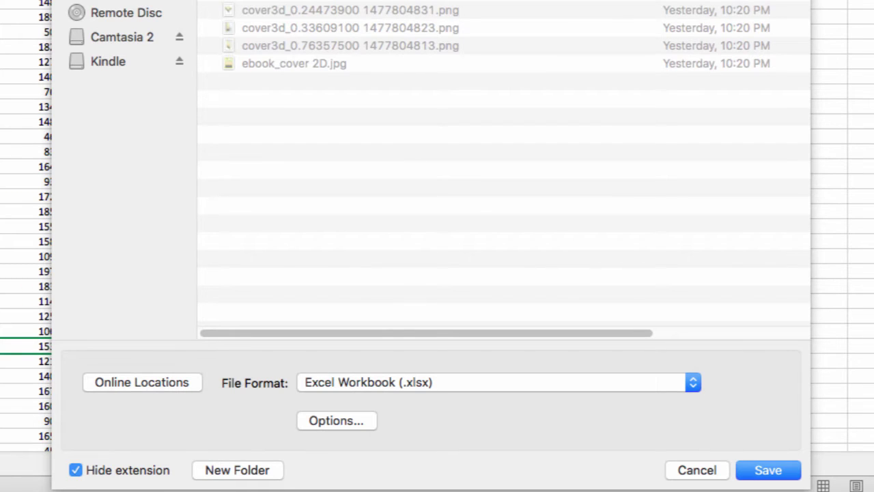
click(784, 470)
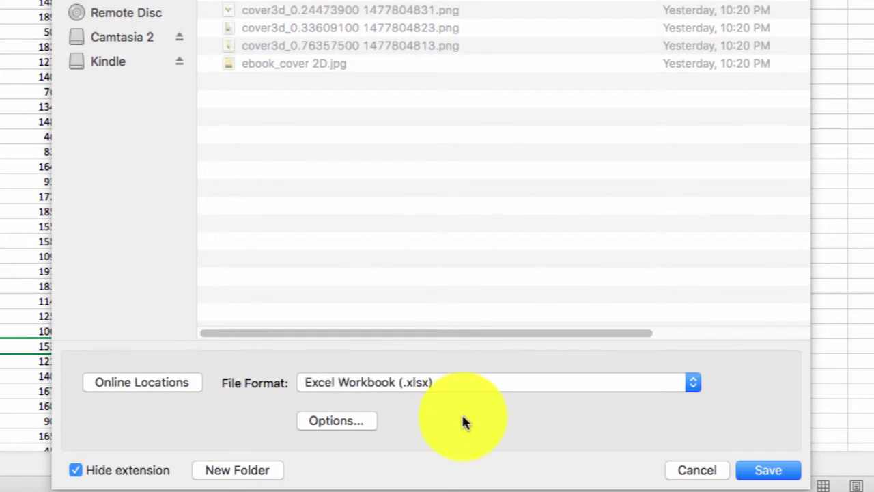
click(748, 470)
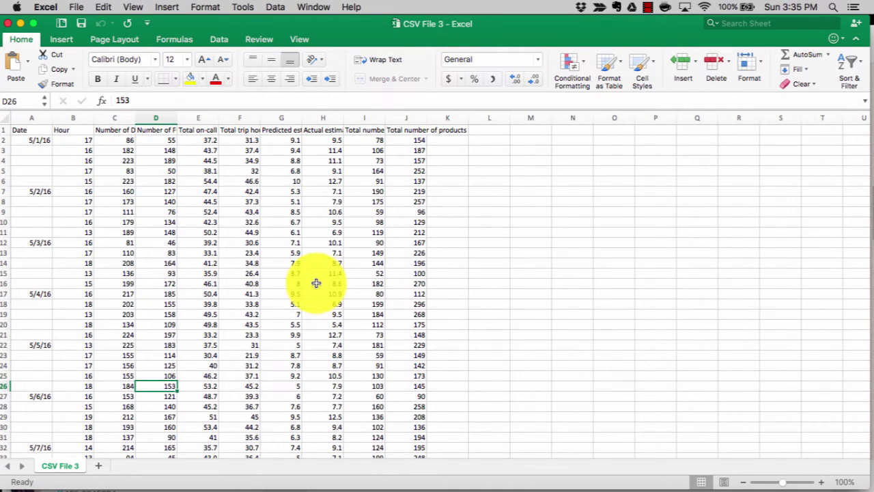
scroll(316, 283, up, 1)
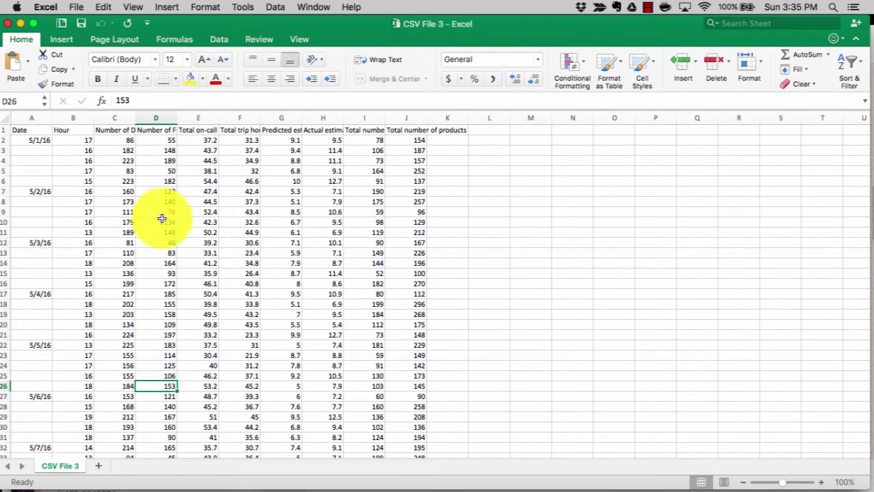
scroll(132, 250, down, 1)
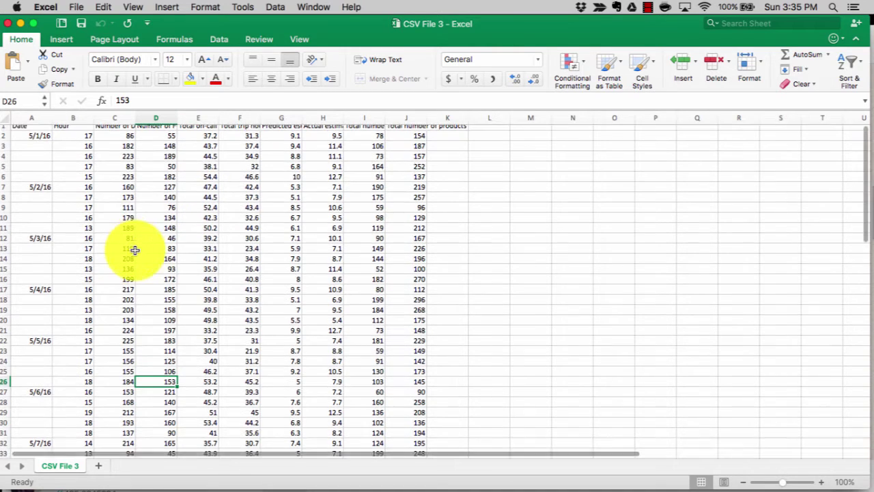
scroll(133, 250, up, 1)
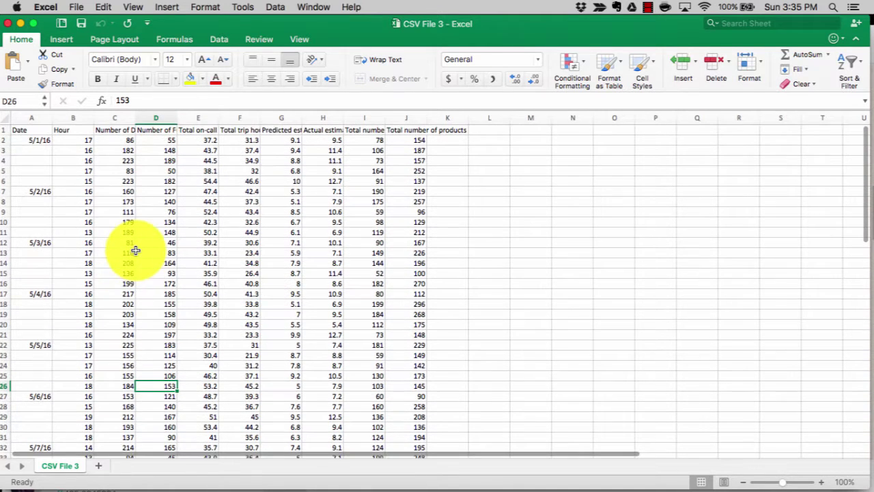
Step: Add a new worksheet after CSV File 3 and rename it 1
click(101, 463)
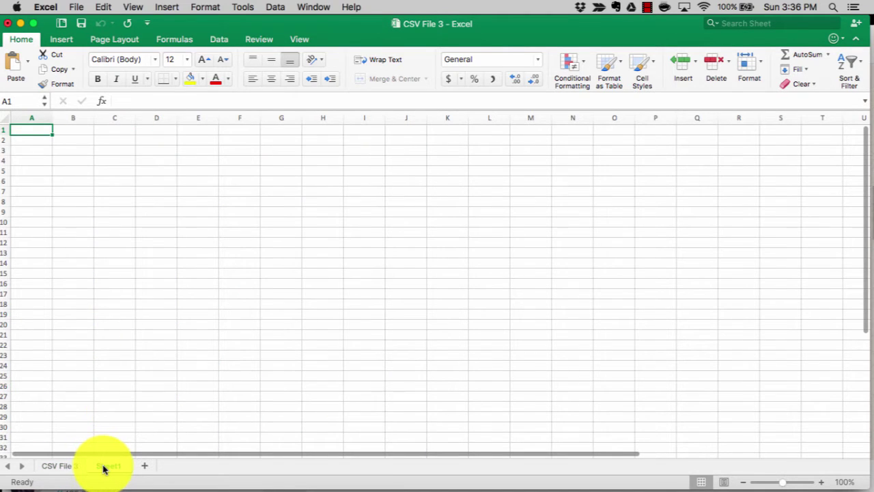
double_click(111, 465)
text(1)
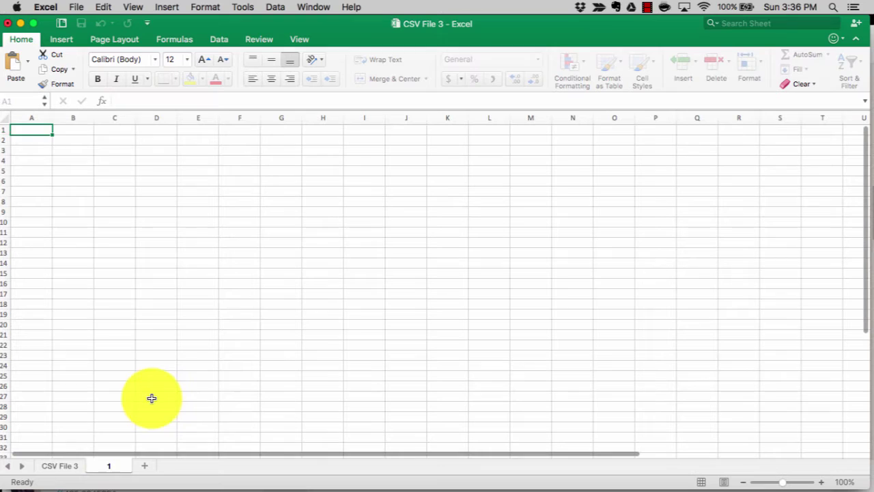
click(152, 398)
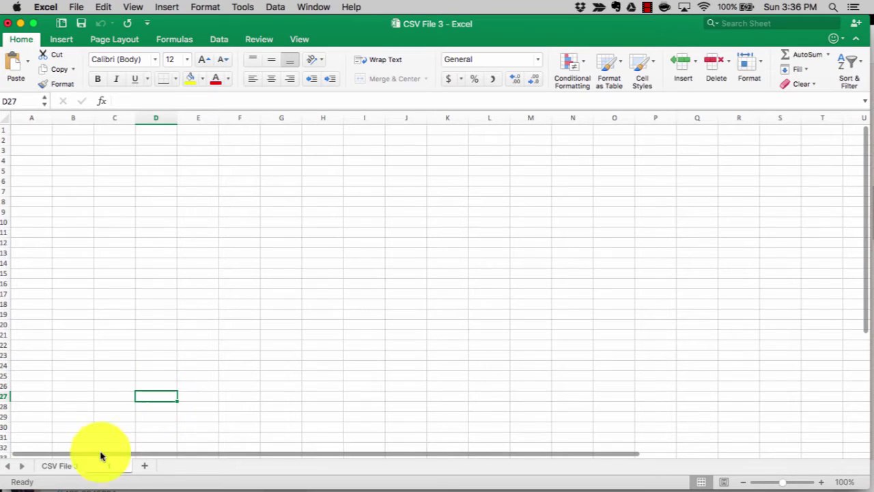
Step: Add another worksheet after sheet 1 and rename it 2
click(151, 467)
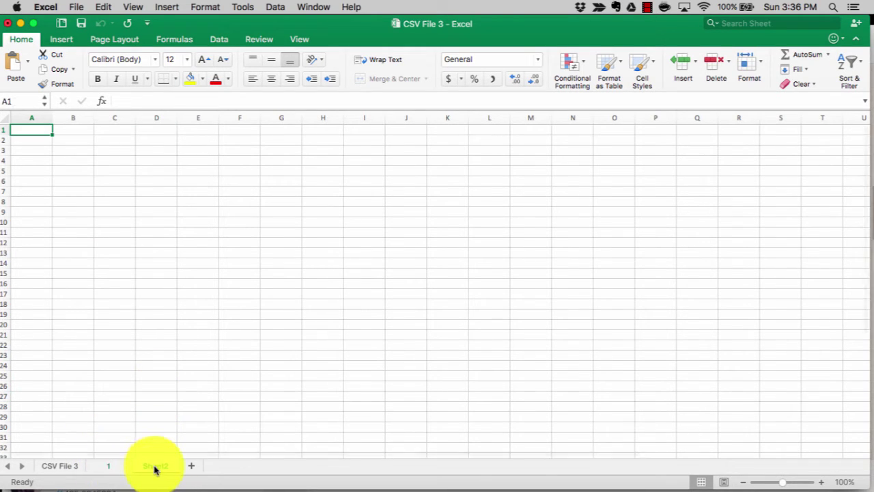
double_click(169, 469)
text(2)
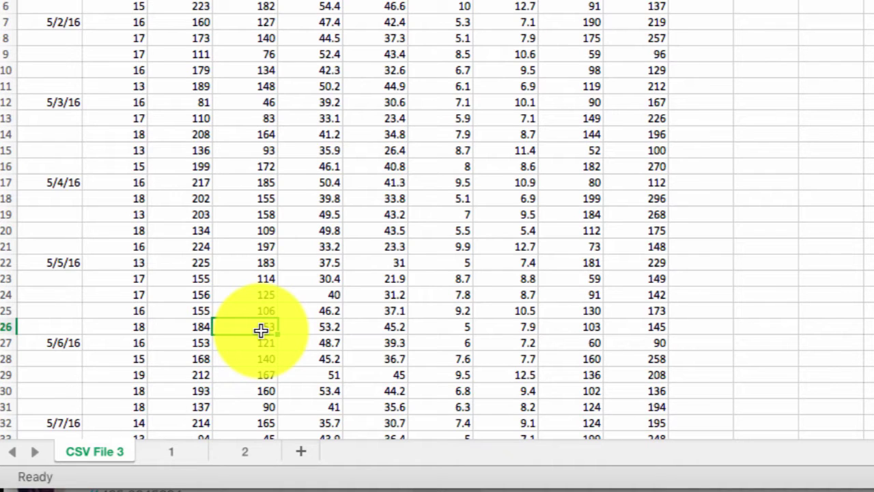
click(187, 450)
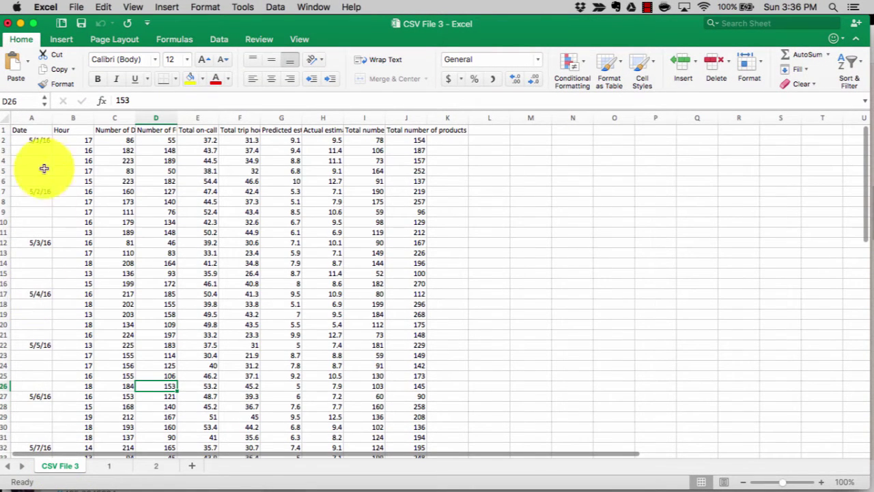
drag(34, 139, 38, 183)
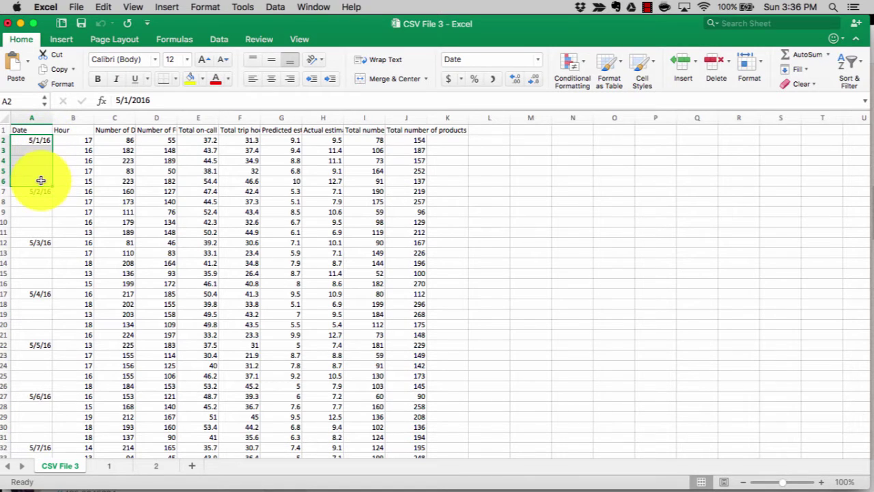
click(72, 171)
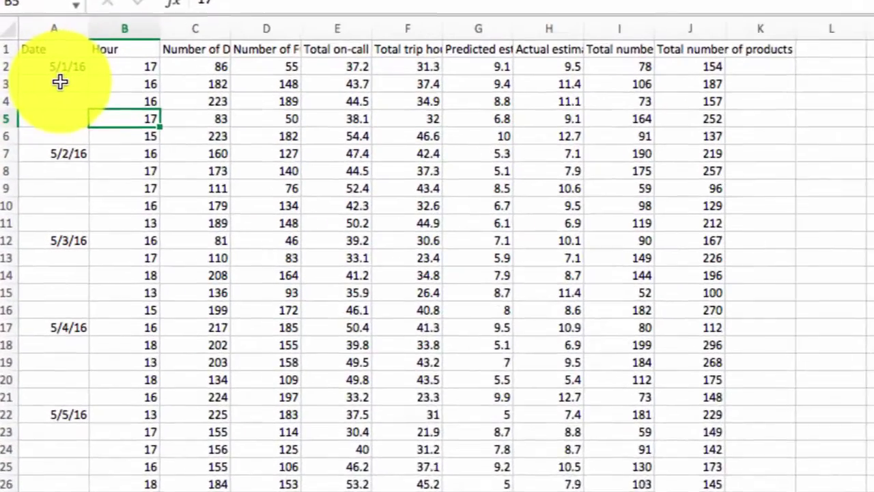
drag(34, 150, 38, 181)
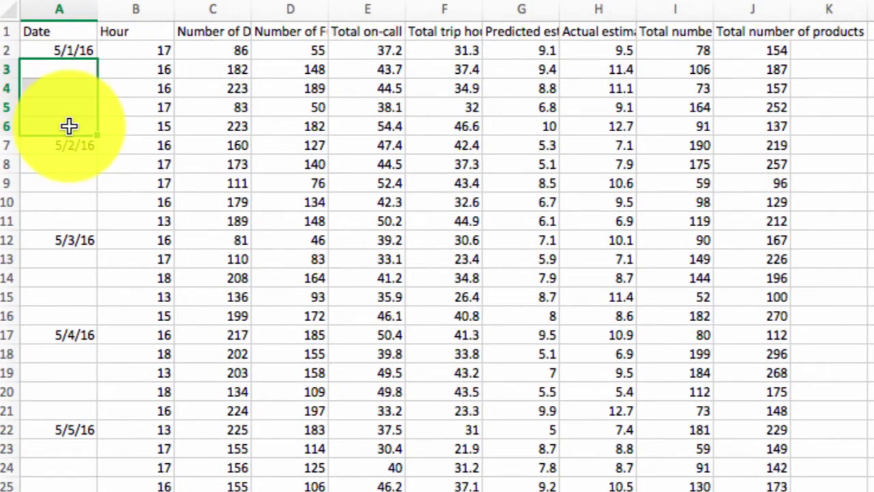
click(202, 164)
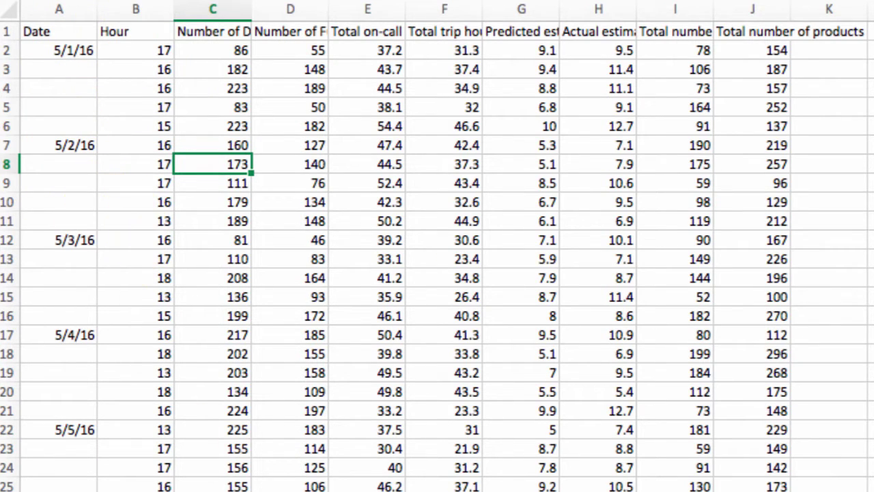
Step: Add a worksheet named Data after CSV File 3 and copy the full CSV File 3 table into it starting at A1
click(137, 471)
key(ctrl+a)
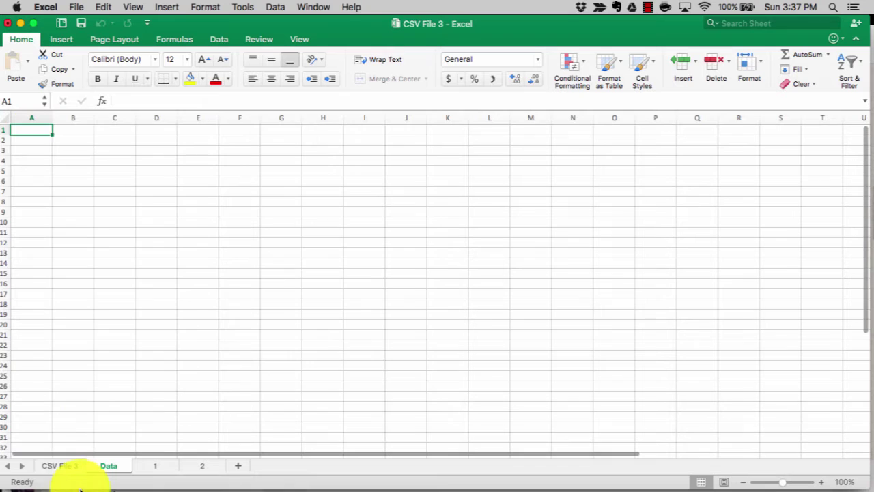
click(61, 465)
click(141, 274)
key(super+a)
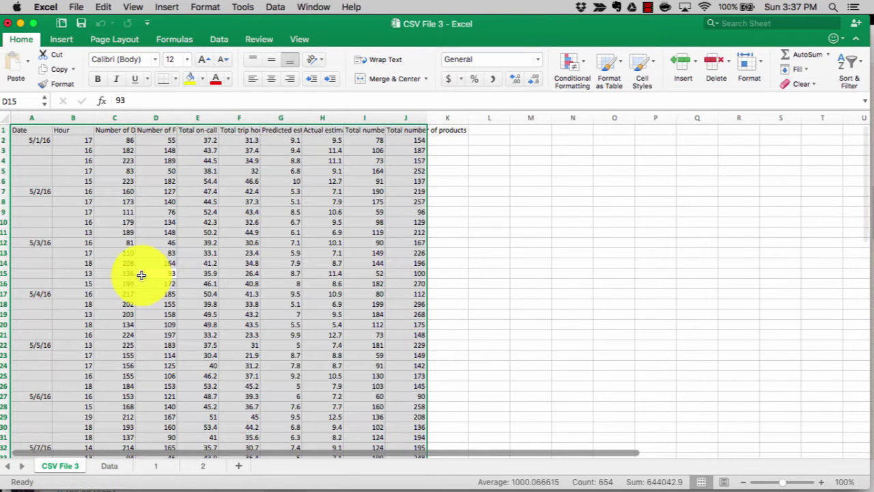
key(super+c)
right_click(113, 183)
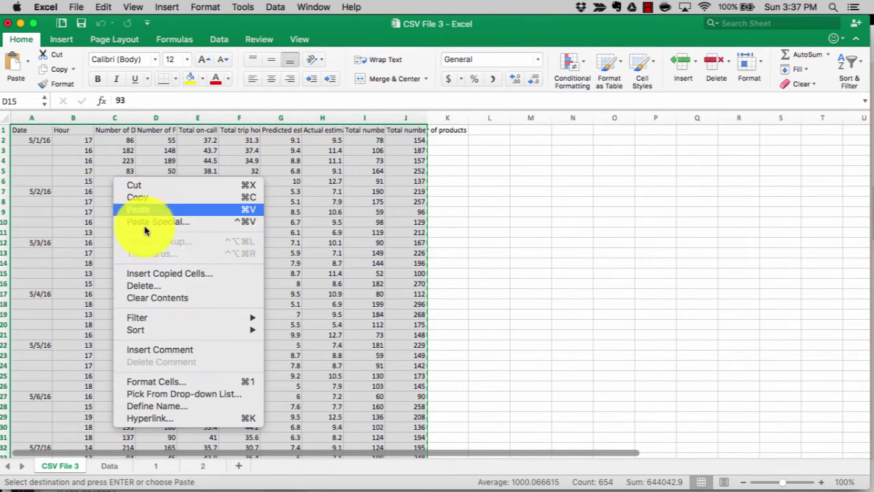
click(144, 196)
click(105, 466)
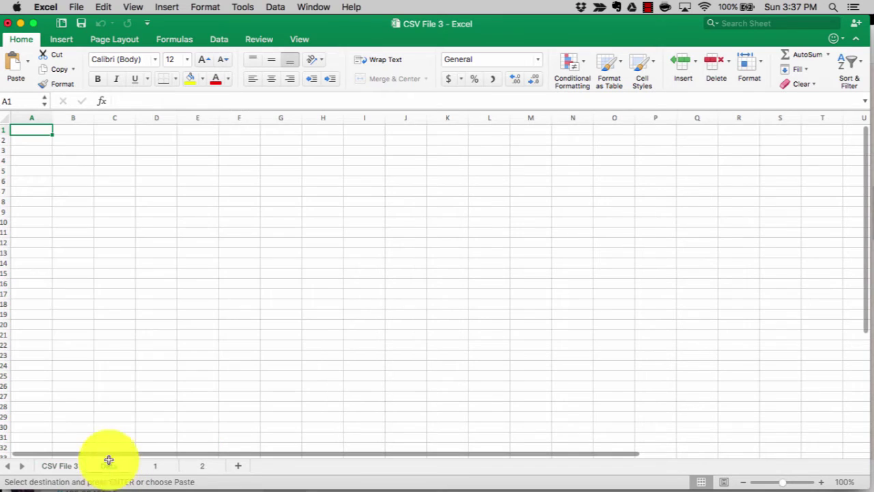
key(super+v)
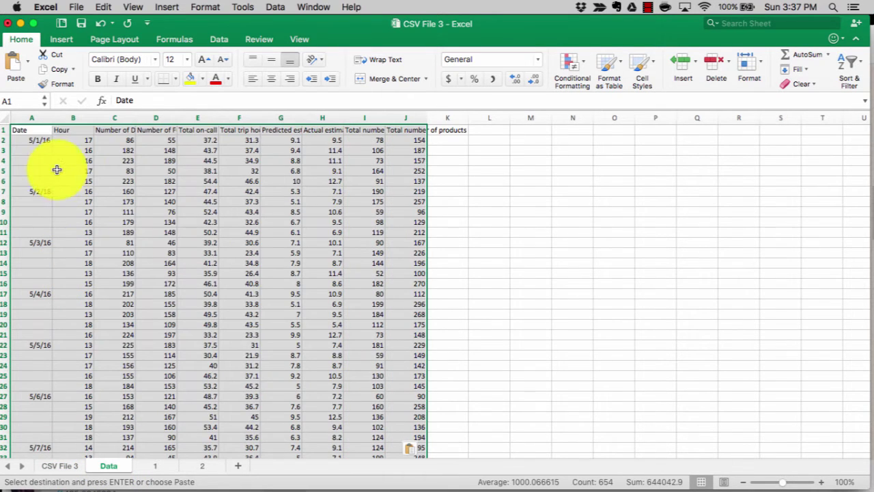
Step: Copy the date 5/1/16 from A2 into the blank Date cells A3 to A6 on the Data sheet
click(40, 138)
key(super+c)
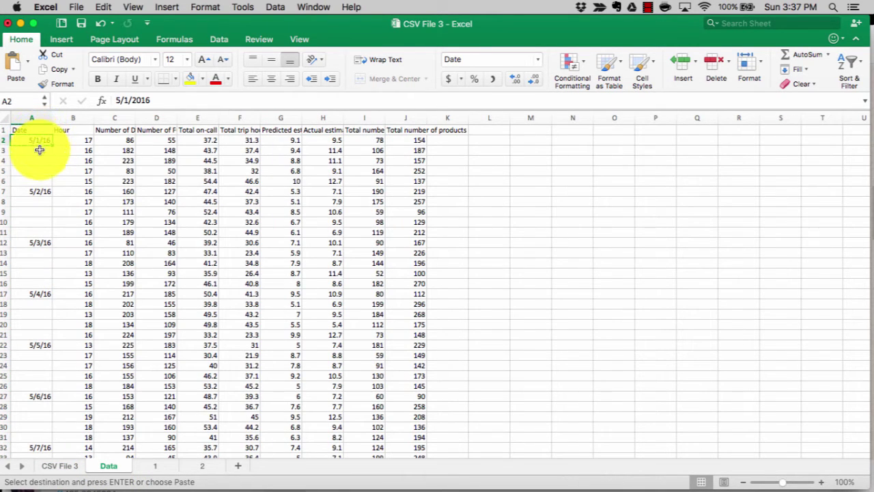
click(39, 149)
key(super+v)
key(Down)
key(super+v)
key(Down)
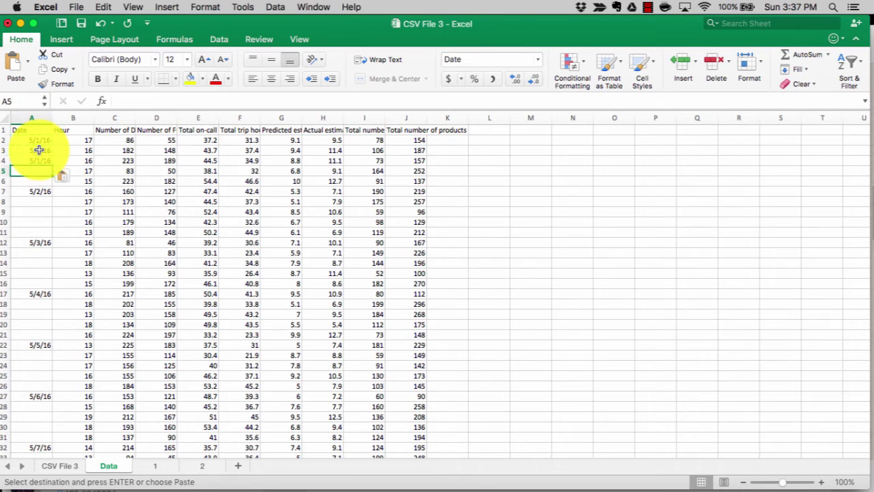
key(super+v)
key(Down)
key(super+v)
key(Down)
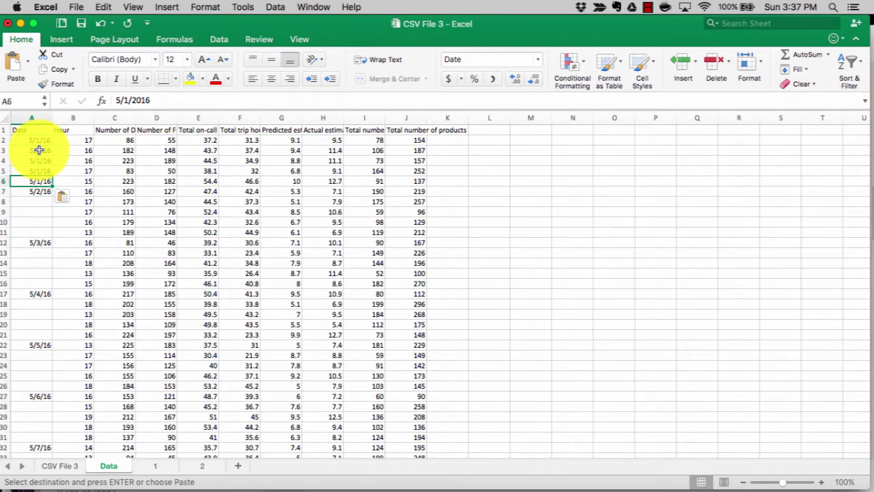
Step: Copy the date 5/2/16 from A7 into the blank Date cells A8 and A9
key(super+c)
key(Down)
key(super+v)
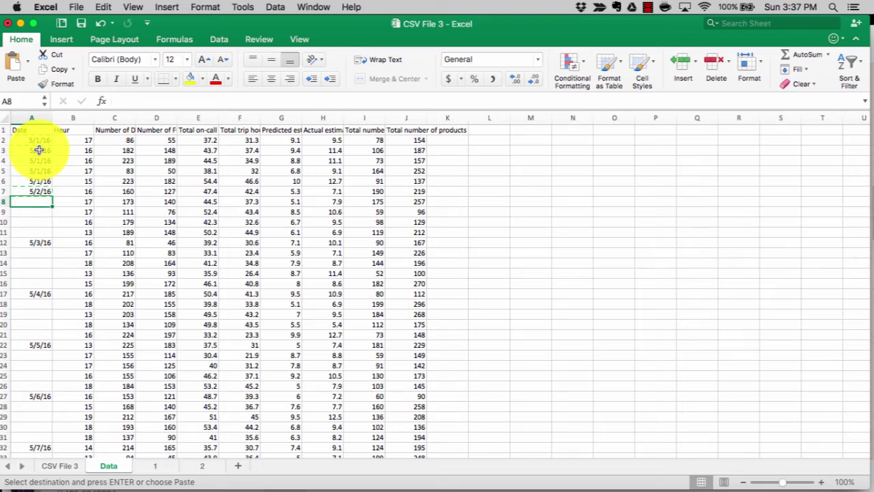
key(Down)
key(super+v)
key(Down)
key(Down)
key(Down)
key(super+v)
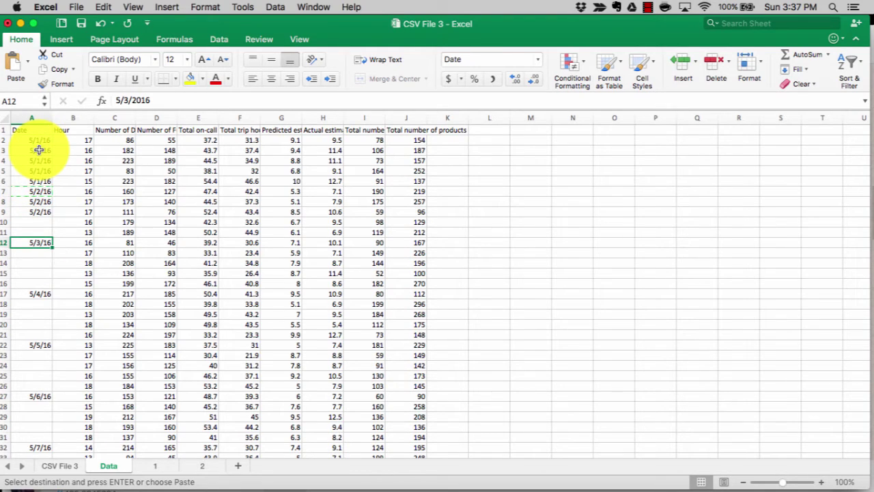
key(Up)
key(Up)
key(Escape)
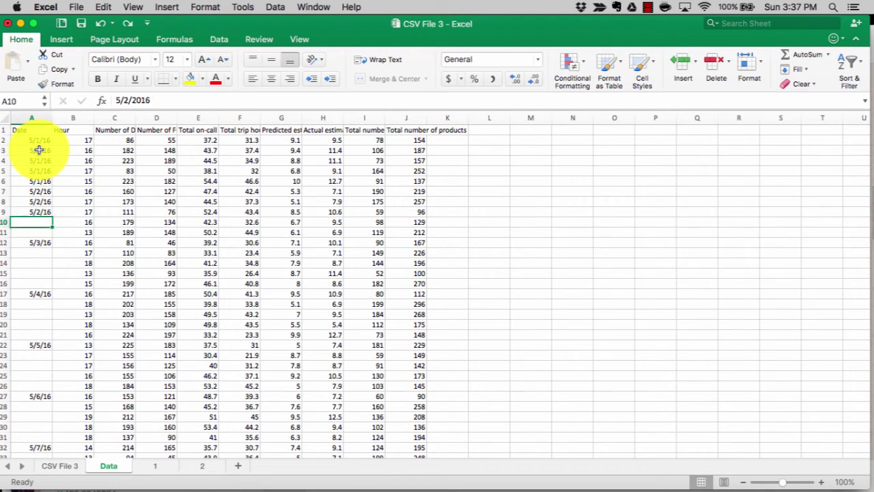
Step: Copy the date 5/2/16 from A9 into the blank Date cells A10 and A11
key(Up)
key(super+c)
key(Down)
key(super+v)
key(Down)
key(super+v)
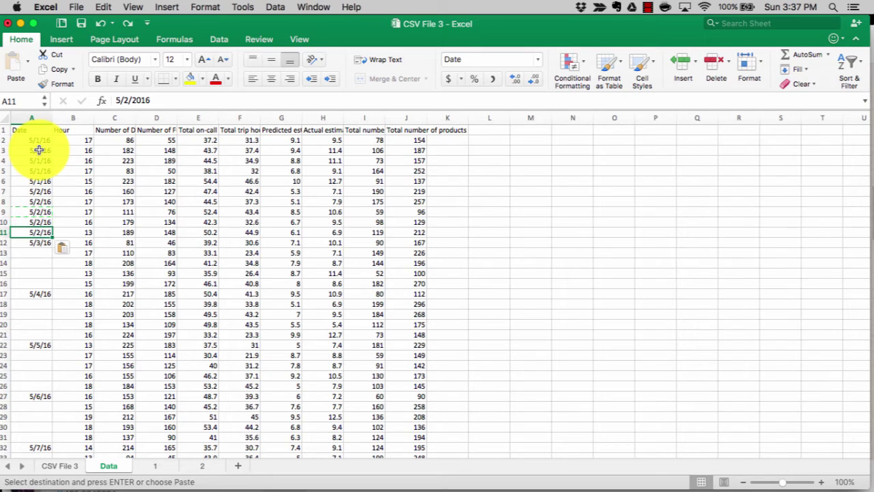
key(Escape)
Step: Fill the blank Date cells A13 to A16 with the date 5/3/16 from A12
key(Down)
key(Down)
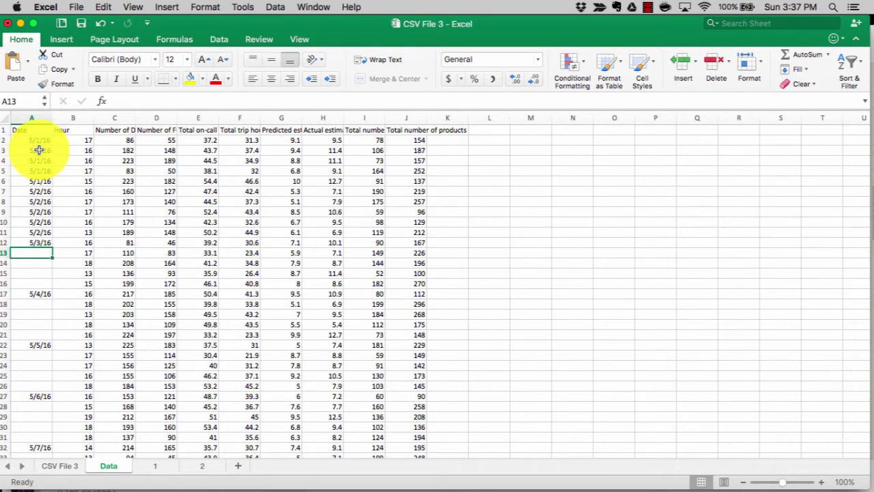
scroll(47, 215, down, 3)
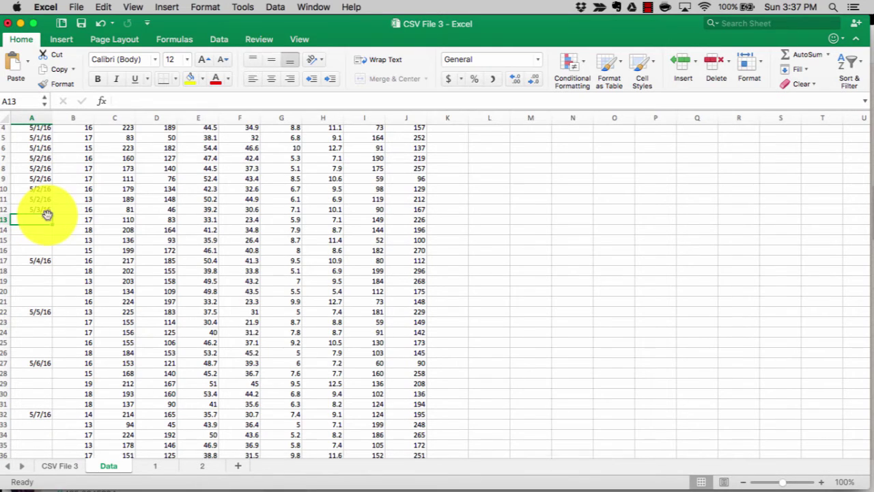
click(45, 211)
key(super+c)
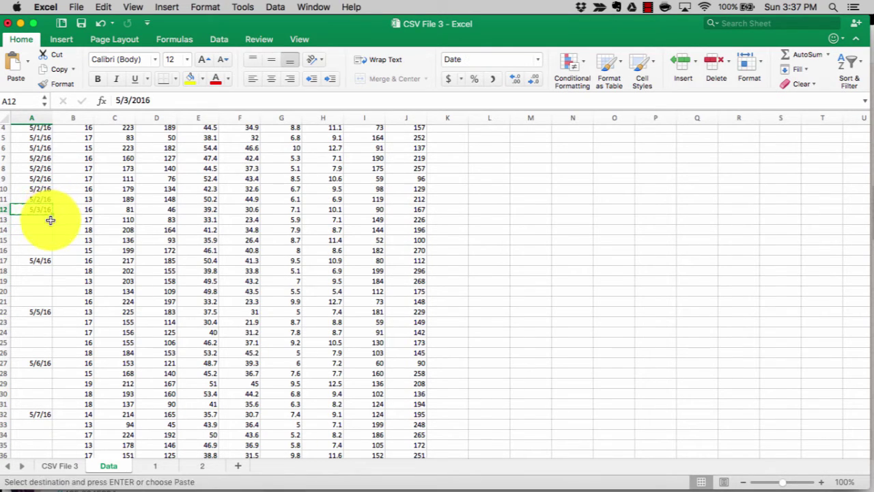
click(50, 219)
drag(48, 210, 52, 254)
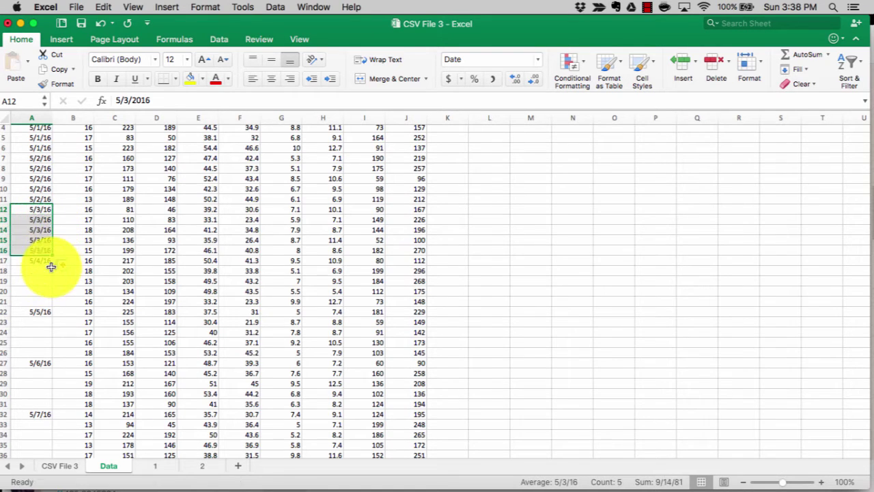
Step: Fill the blank Date cells A18 to A21 with the date 5/4/16 from A17
click(49, 260)
click(44, 269)
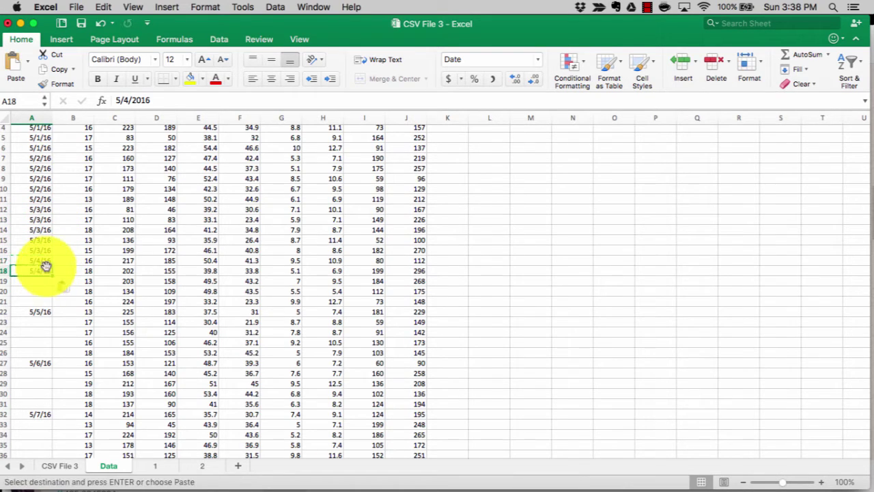
drag(43, 260, 52, 301)
Step: Fill the blank Date cells A23 to A26 with the date 5/5/16 from A22
scroll(62, 264, down, 5)
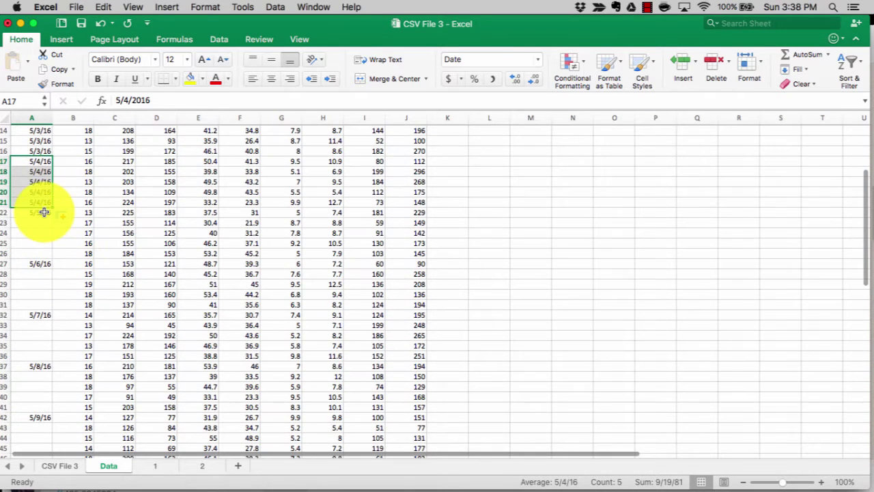
click(44, 212)
key(cmd+c)
click(43, 224)
key(cmd+v)
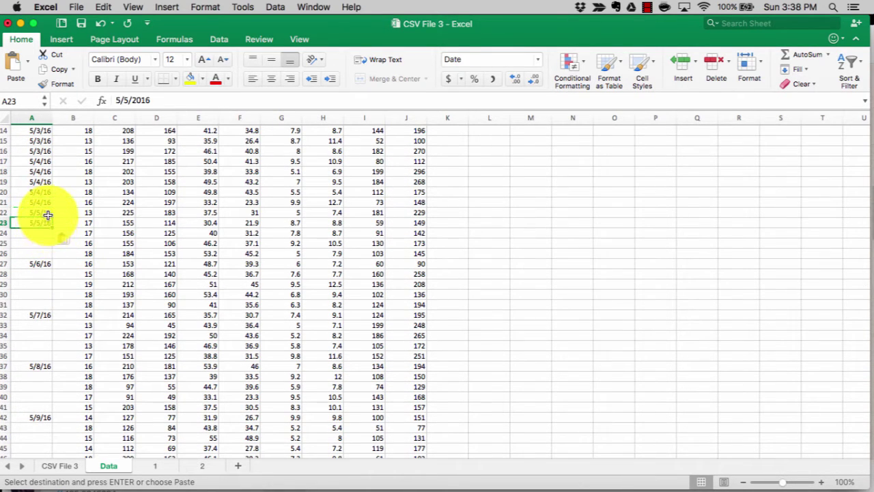
drag(48, 214, 48, 253)
key(Return)
Step: Fill the blank Date cells A28 to A31 with the date 5/6/16 from A27
click(44, 264)
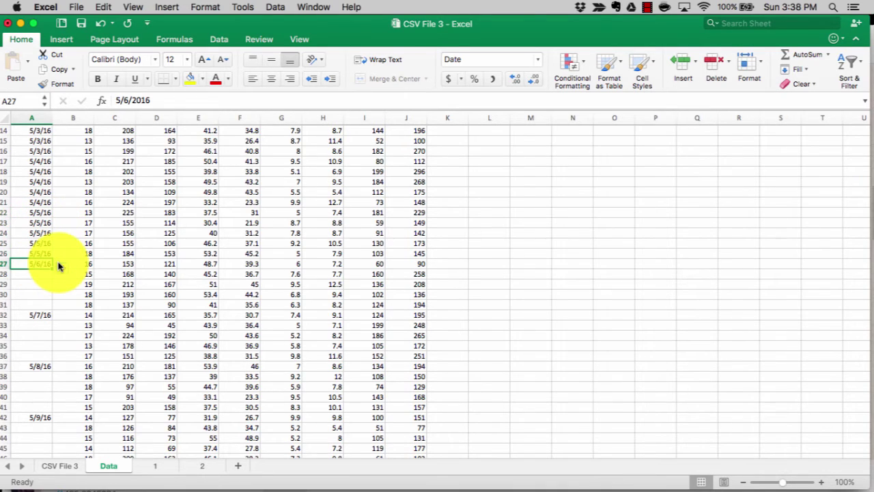
key(cmd+c)
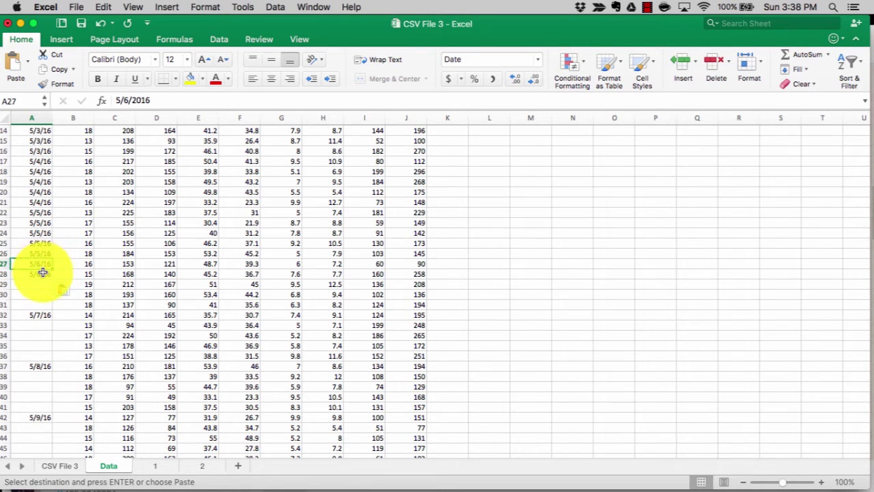
drag(43, 272, 43, 304)
key(Return)
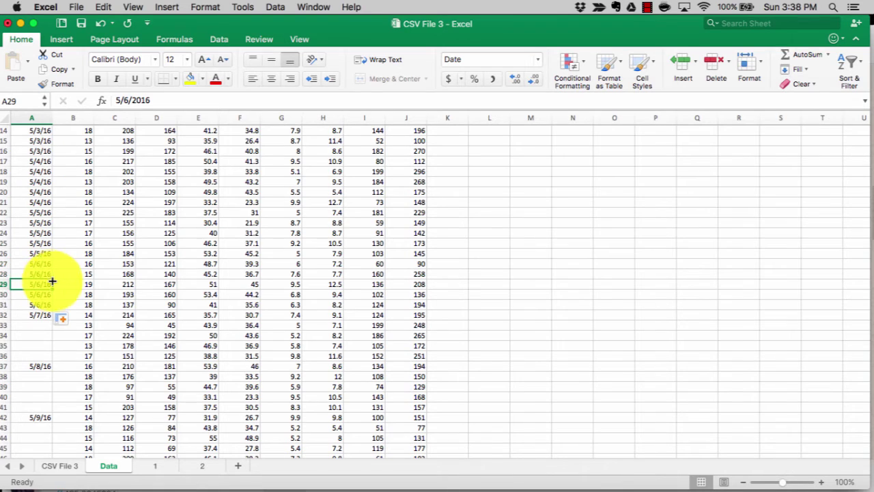
Step: Fill the blank Date cells A33 to A36 with the date 5/7/16 from A32
click(39, 313)
scroll(41, 309, down, 3)
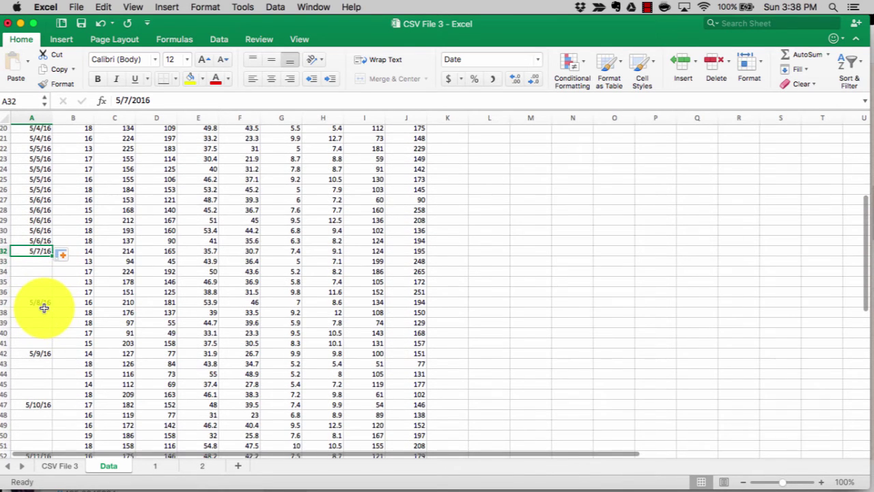
key(cmd+c)
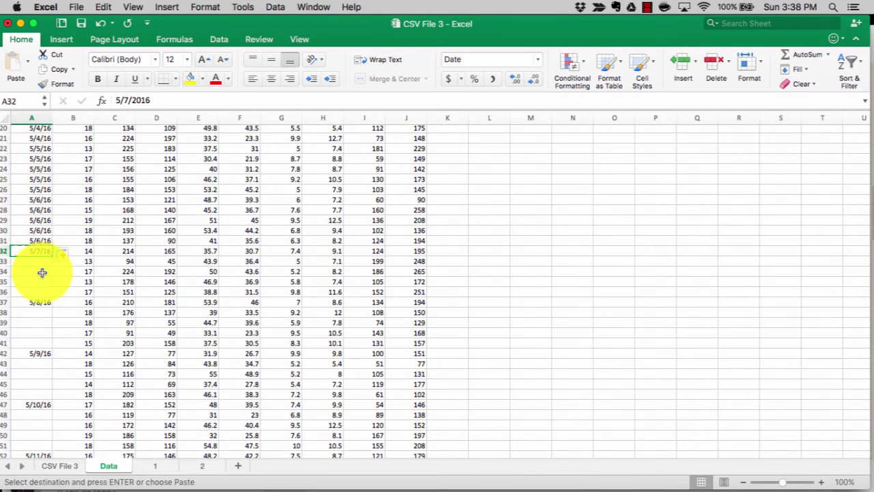
shift+click(41, 263)
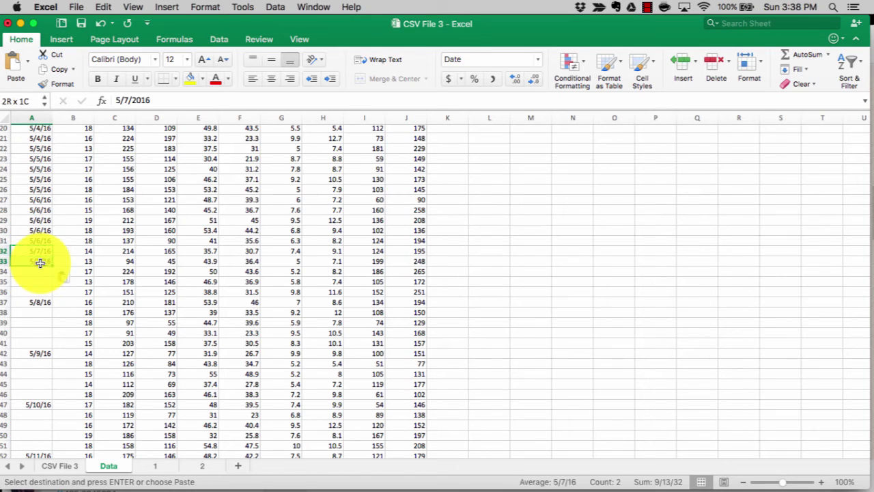
key(shift+Down)
key(shift+Down)
key(shift+Down)
key(Return)
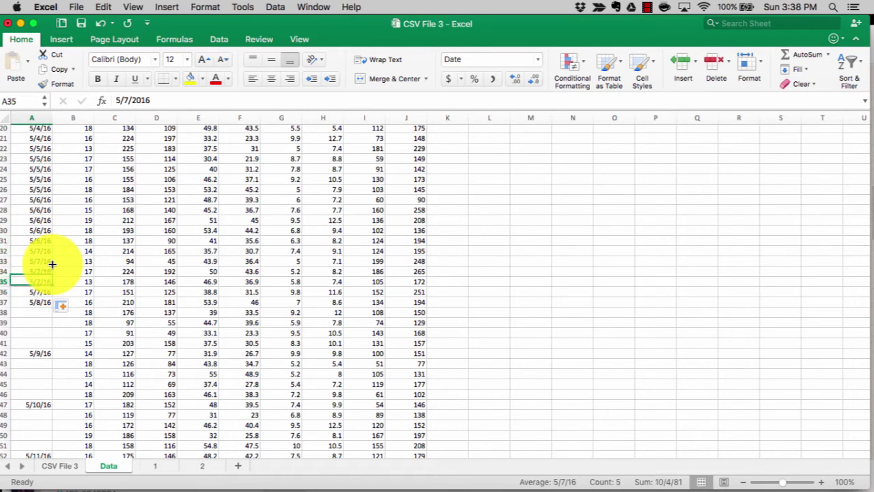
Step: Fill the blank Date cells A38 to A41 with the date 5/8/16 from A37
key(cmd+c)
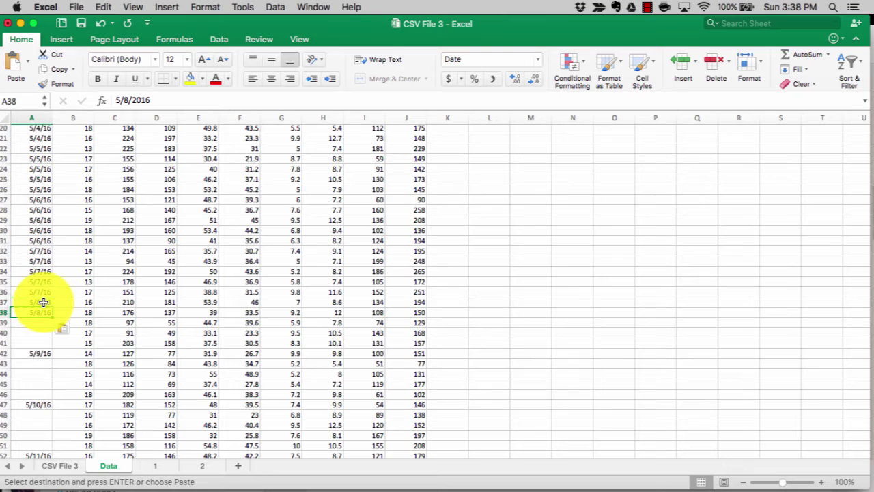
key(shift+Down)
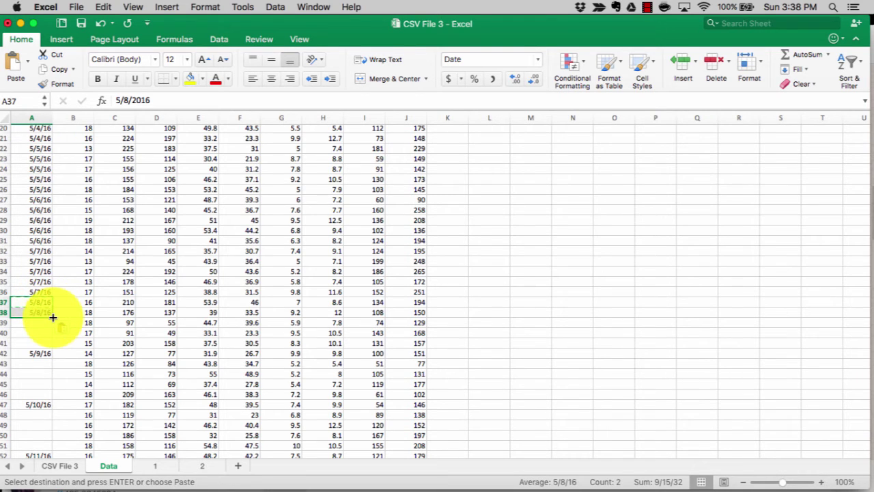
key(shift+Down)
key(shift+Down)
key(shift+Down)
scroll(52, 317, down, 4)
key(Return)
Step: Fill the blank Date cells A43 to A46 with the date 5/9/16 from A42
click(42, 236)
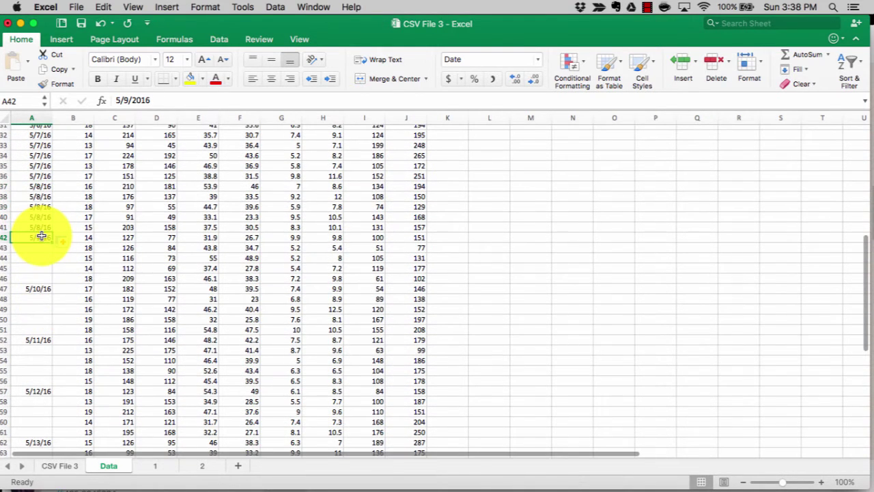
key(cmd+c)
key(Down)
key(cmd+v)
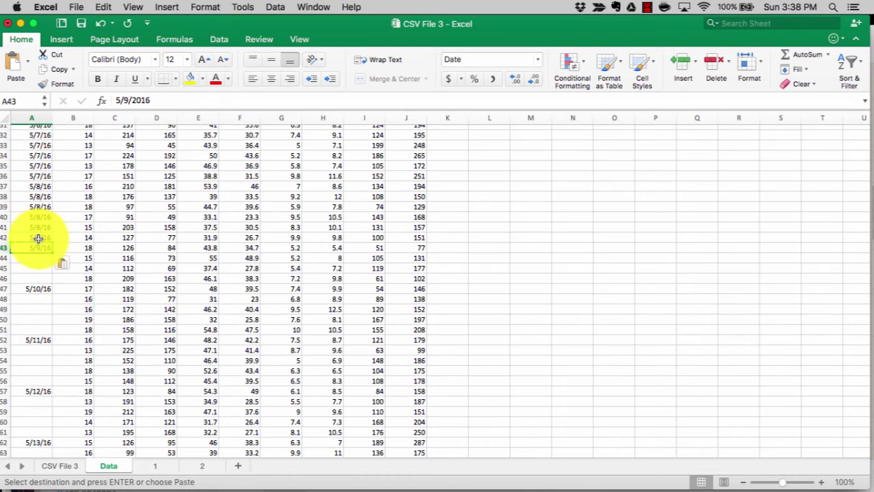
key(Down)
key(shift+Down)
key(shift+Down)
key(Return)
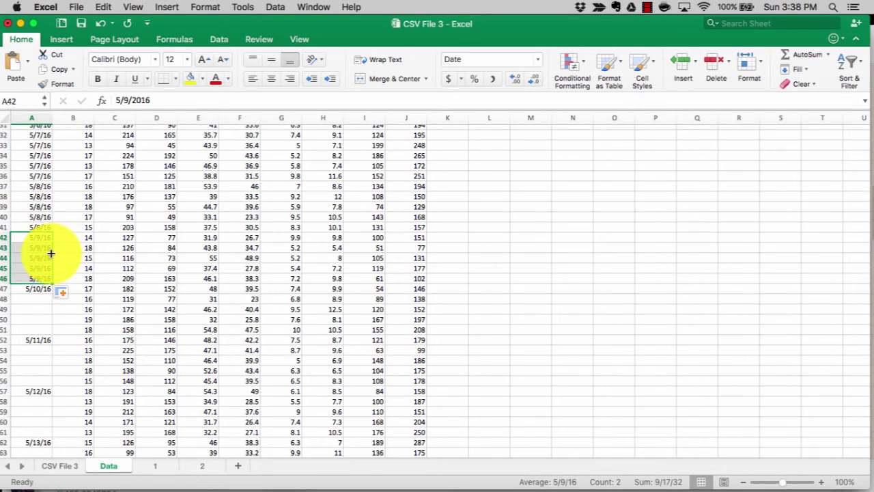
Step: Fill the blank Date cells A48 to A51 with the date 5/10/16 from A47
click(41, 289)
key(cmd+c)
key(Down)
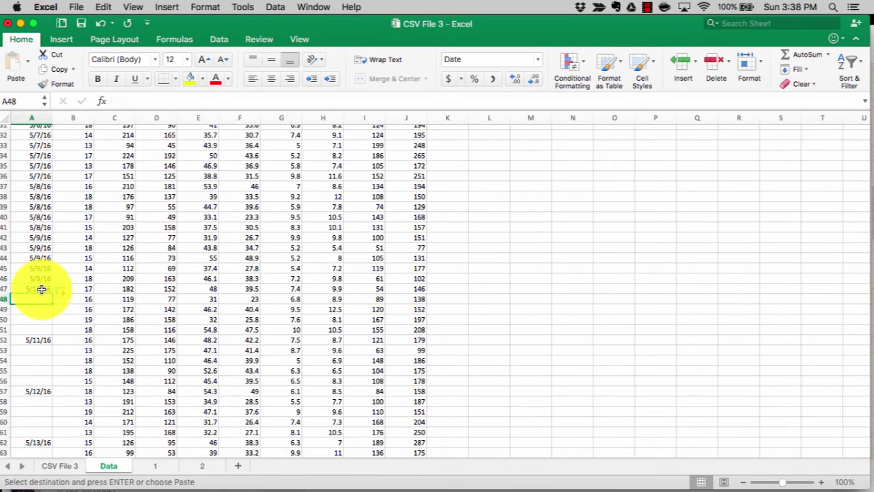
key(cmd+v)
click(42, 292)
key(shift+Down)
key(shift+Down)
key(shift+Down)
key(shift+Down)
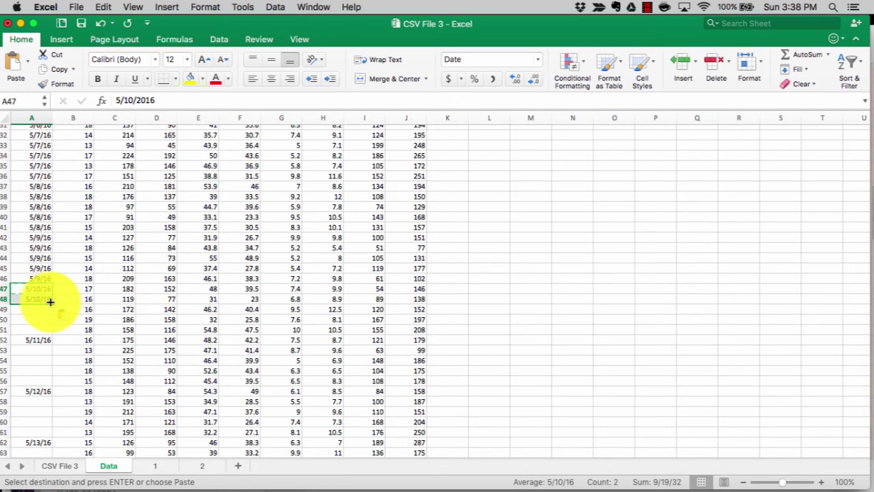
key(Return)
Step: Fill the blank Date cells A53 to A56 with the date 5/11/16 from A52
scroll(49, 287, down, 4)
click(46, 255)
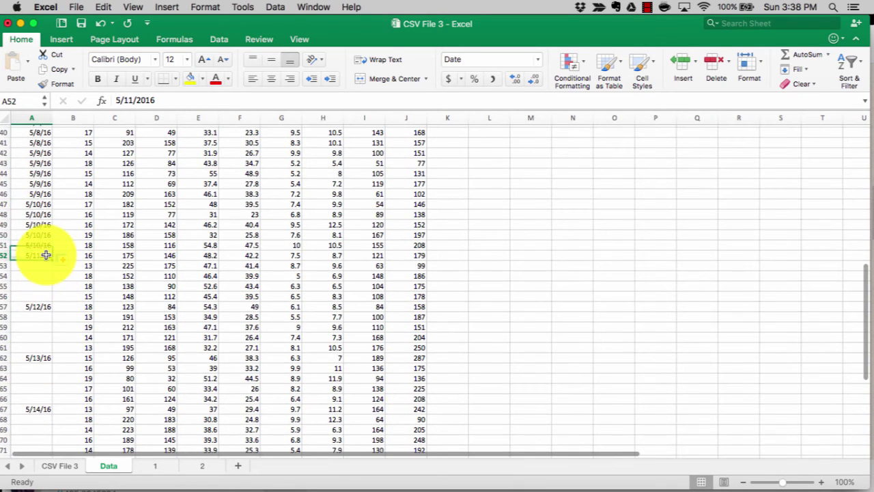
key(cmd+c)
key(Down)
key(cmd+v)
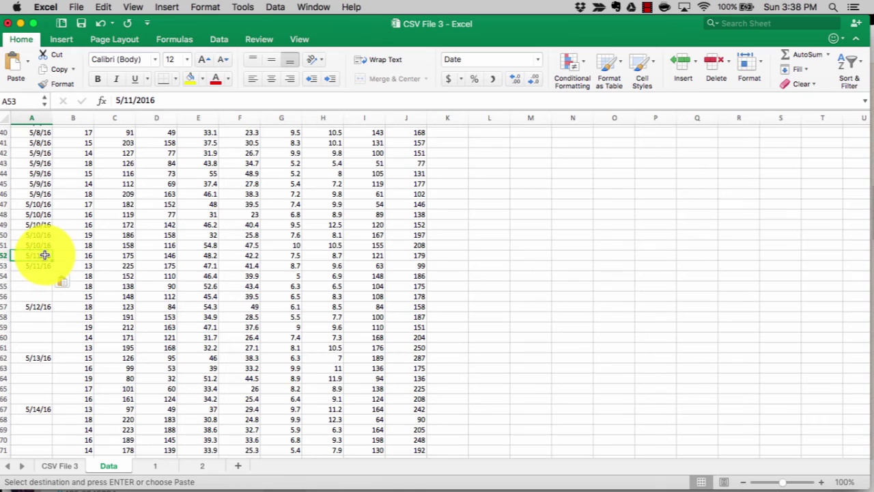
drag(44, 255, 40, 308)
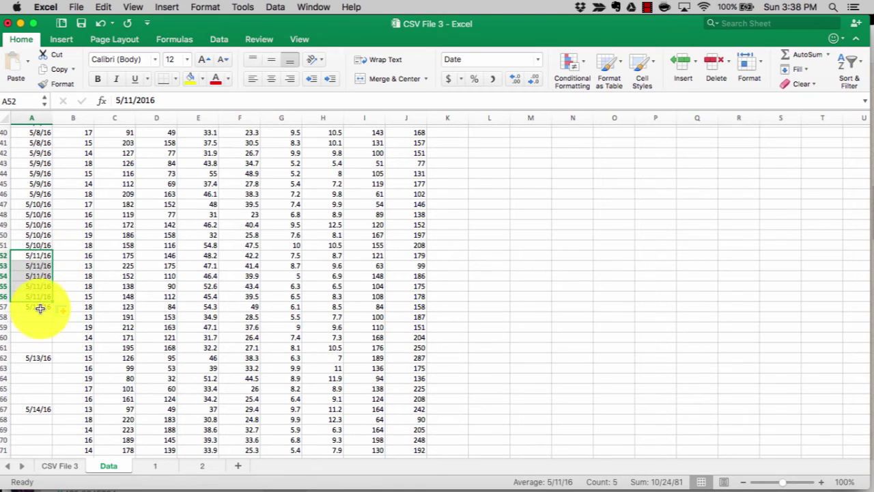
Step: Fill the blank Date cells A58 to A61 with the date 5/12/16 from A57
click(40, 309)
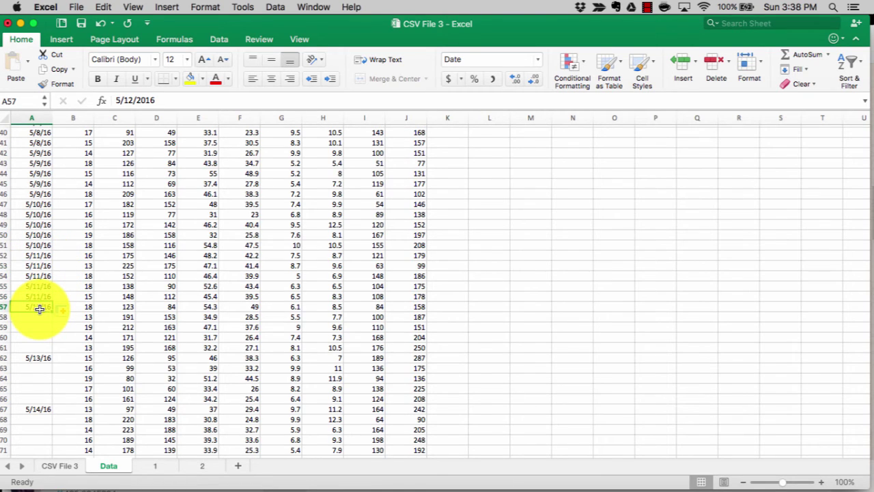
key(cmd+c)
key(Down)
key(cmd+v)
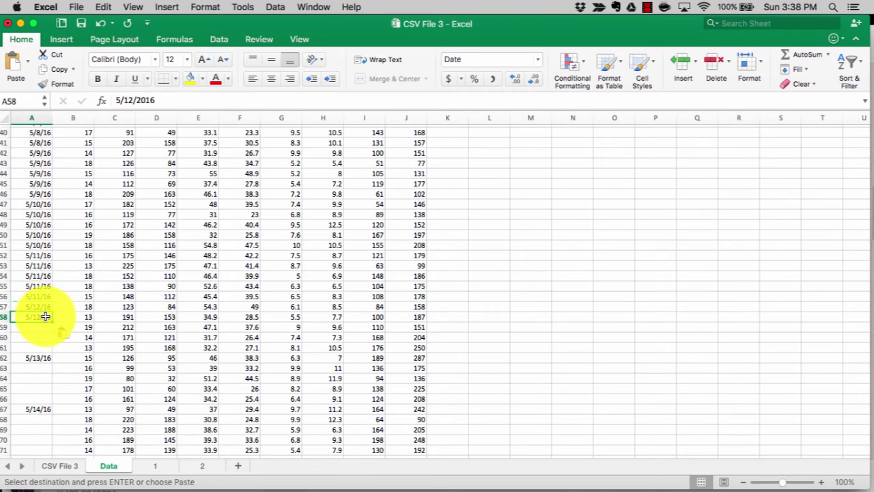
key(shift+Down)
key(shift+Down)
key(shift+Down)
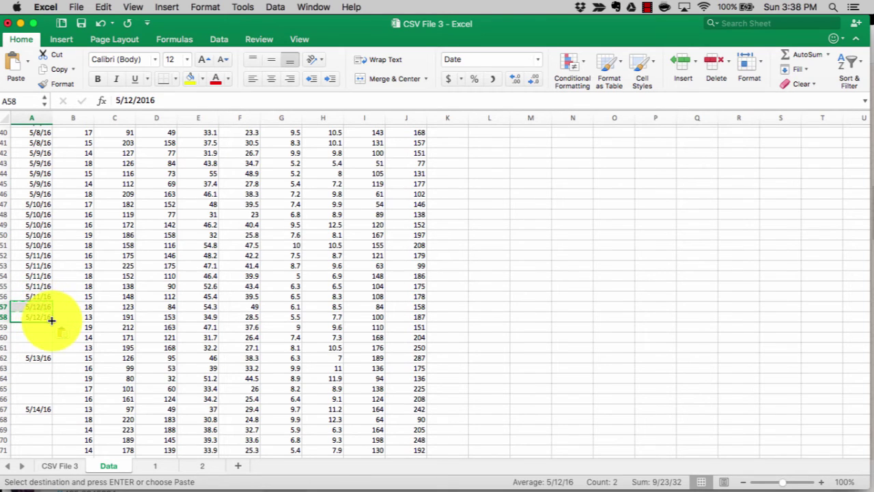
key(Return)
Step: Fill the blank Date cells A63 to A66 with the date 5/13/16 from A62
scroll(51, 320, down, 5)
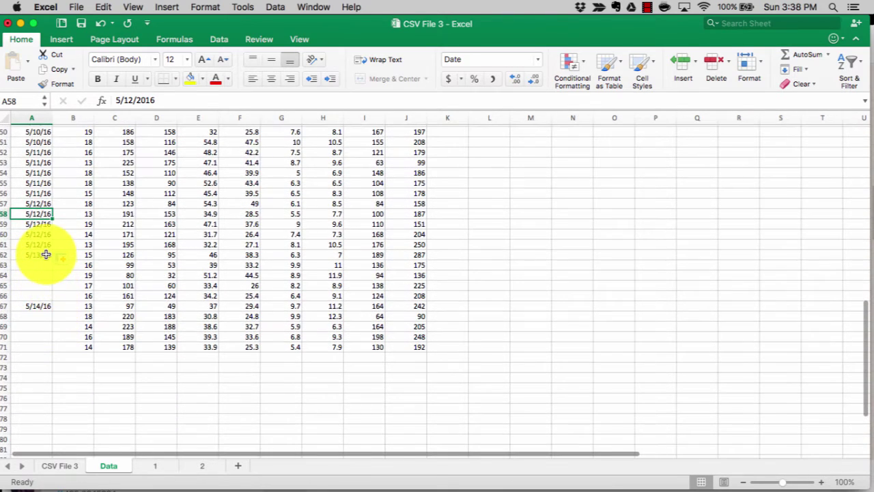
click(44, 254)
key(cmd+c)
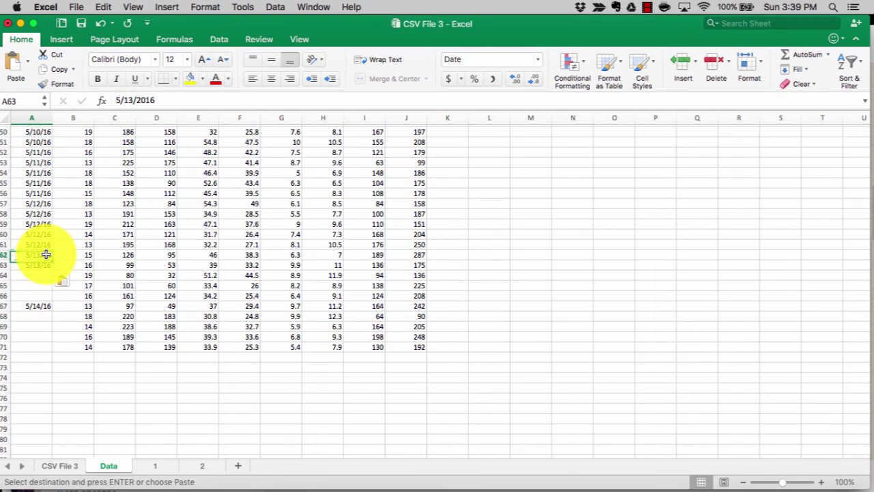
drag(46, 254, 46, 262)
key(shift+Down)
key(shift+Down)
key(shift+Down)
key(Return)
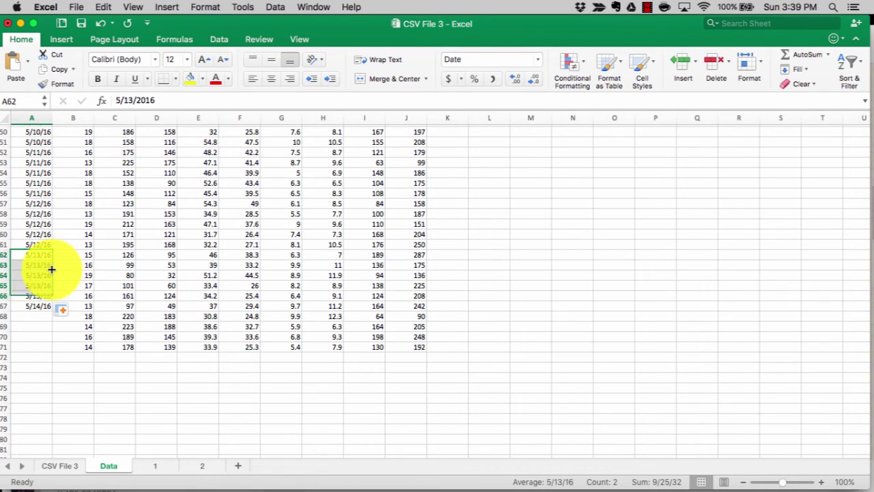
Step: Fill the blank Date cells A68 to A71 with the date 5/14/16 from A67
click(40, 306)
key(cmd+c)
key(Down)
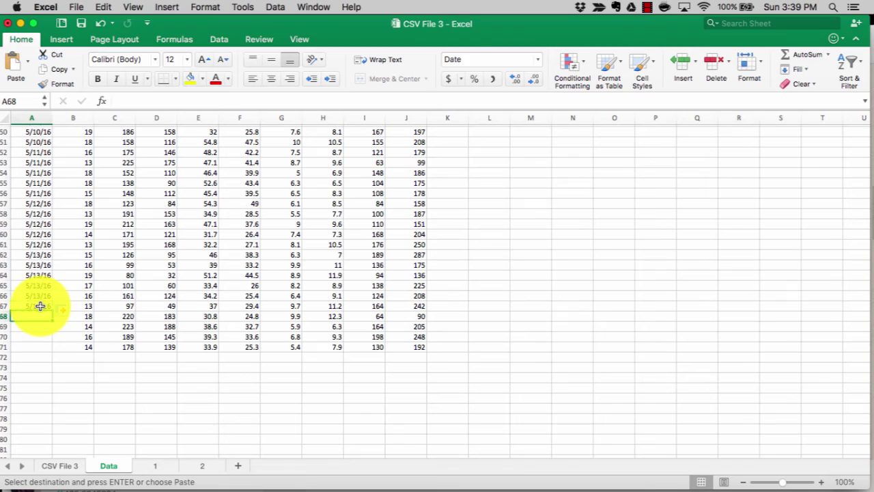
key(cmd+v)
drag(39, 307, 41, 347)
click(141, 256)
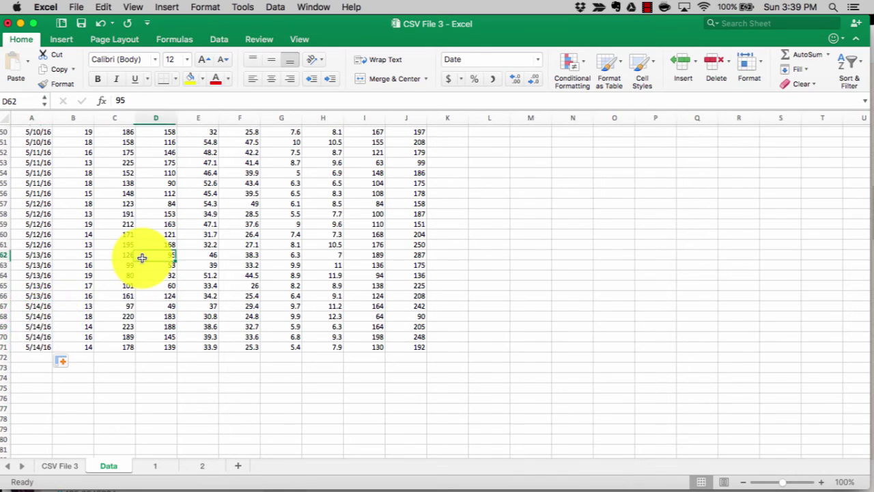
Step: Create a PivotTable on a new worksheet from the full data range A1:J71 of the Data sheet
scroll(142, 257, up, 10)
scroll(141, 257, up, 5)
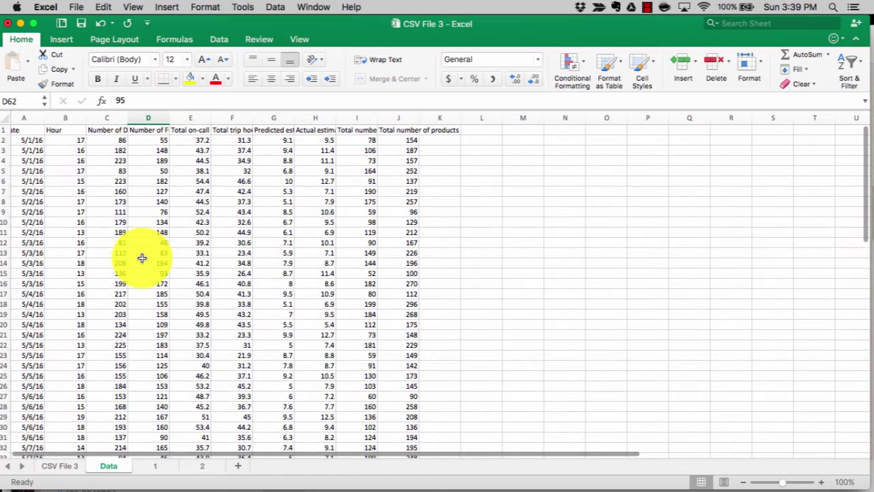
scroll(141, 301, down, 6)
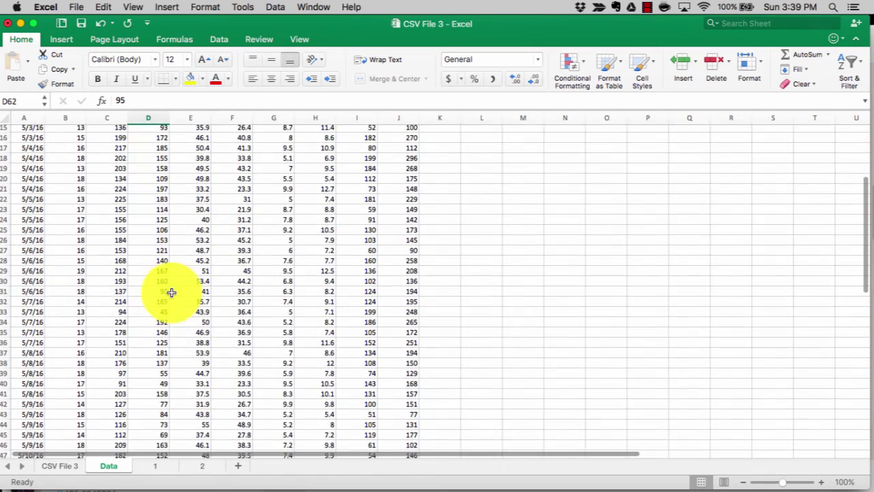
click(168, 255)
key(ctrl+a)
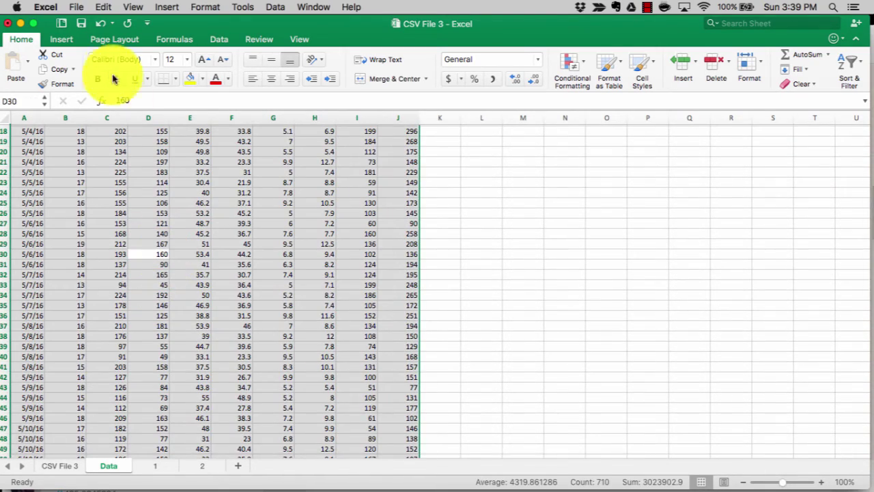
click(61, 39)
click(21, 67)
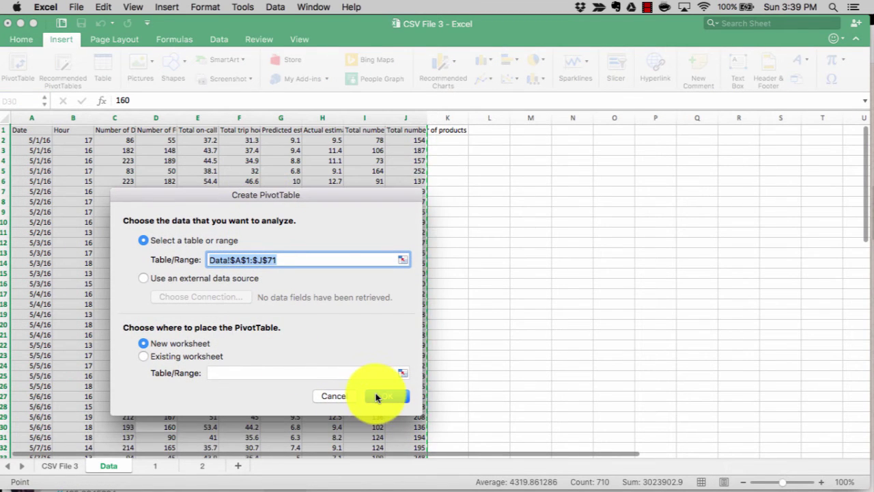
click(376, 396)
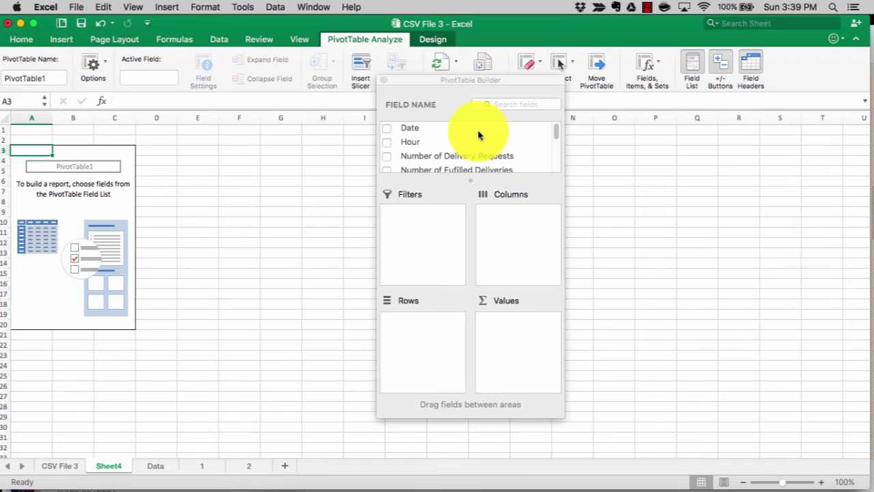
Step: Set up the PivotTable with Date in Rows and the sum of Number of Delivery Requests in Values
click(388, 129)
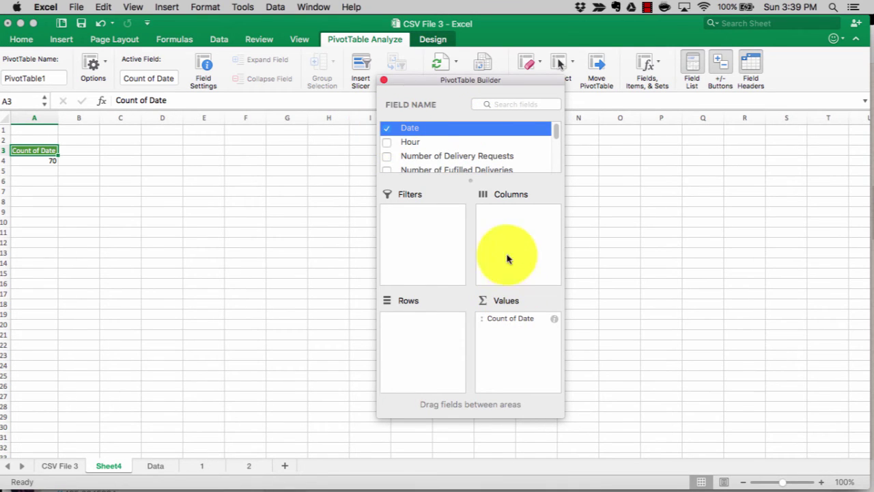
click(389, 156)
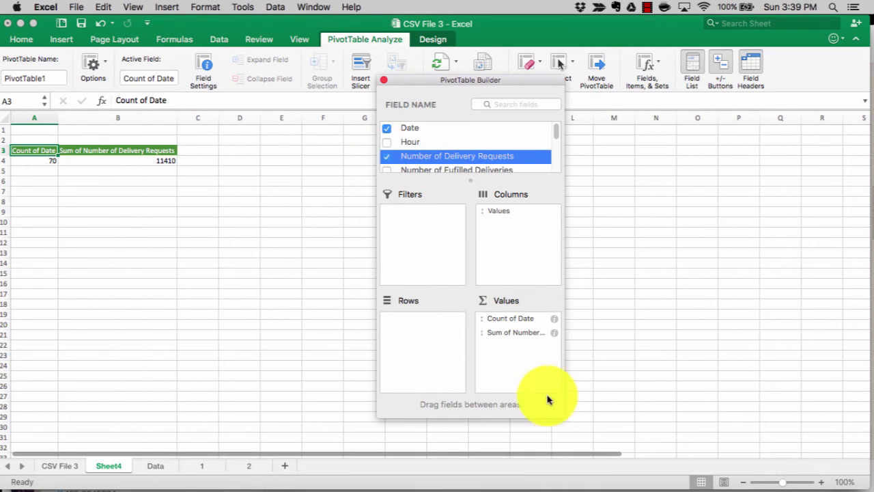
drag(532, 322, 406, 334)
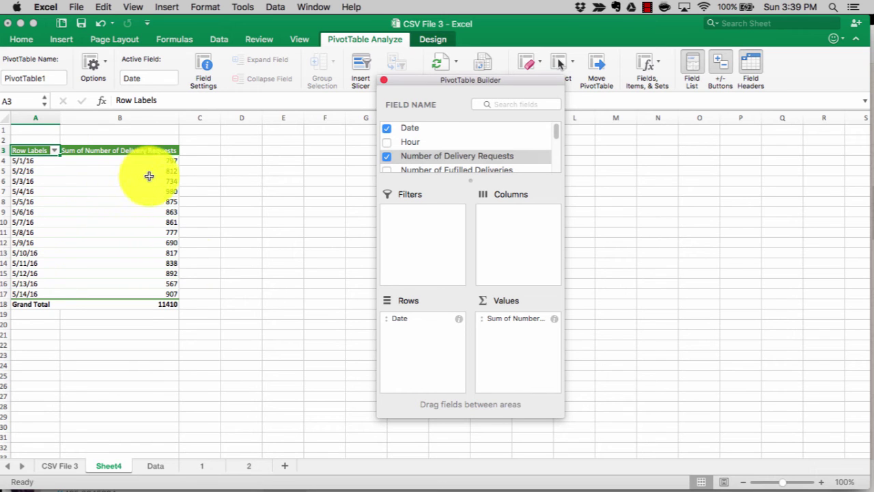
Step: Compare the Date columns of the CSV File 3 and Data sheets, and move the Data sheet ahead of Sheet4
click(68, 467)
click(192, 334)
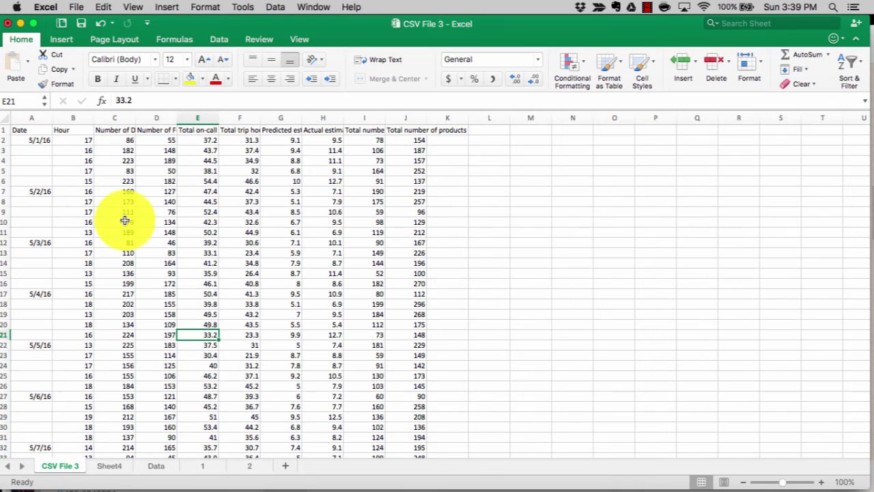
click(155, 465)
mouse_move(96, 465)
mouse_down()
mouse_move(87, 459)
mouse_move(117, 465)
mouse_move(180, 333)
mouse_up()
click(180, 333)
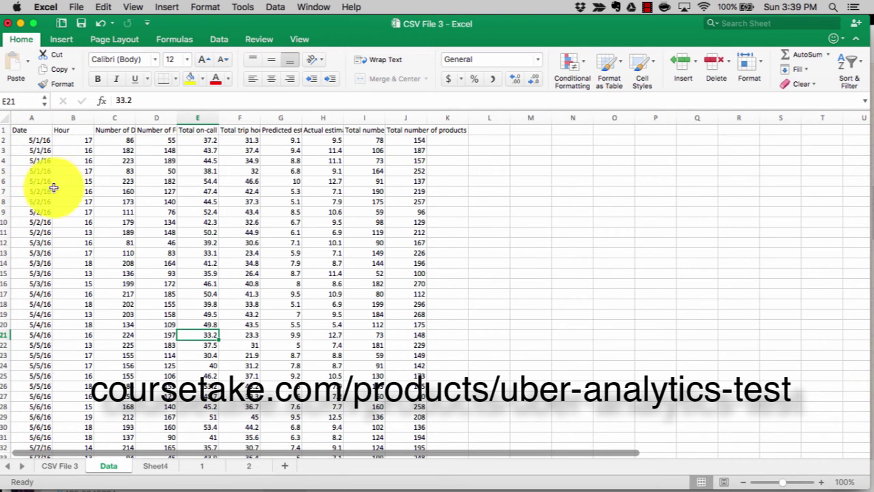
scroll(34, 214, down, 3)
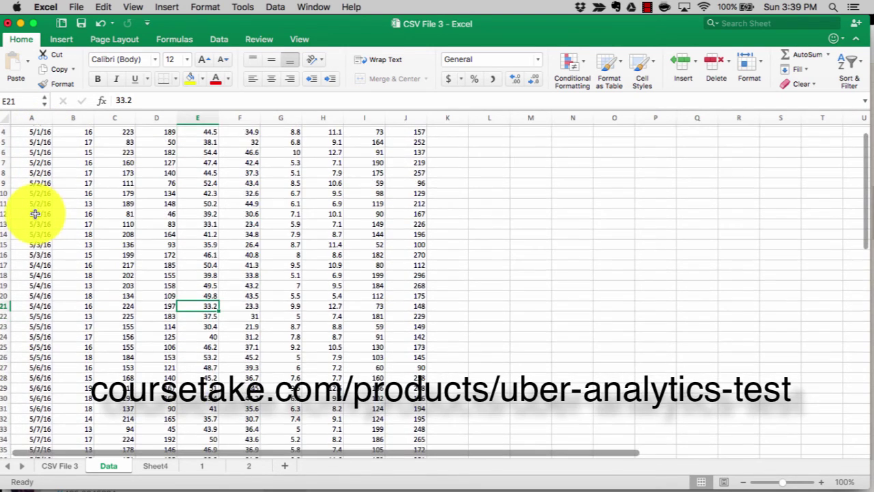